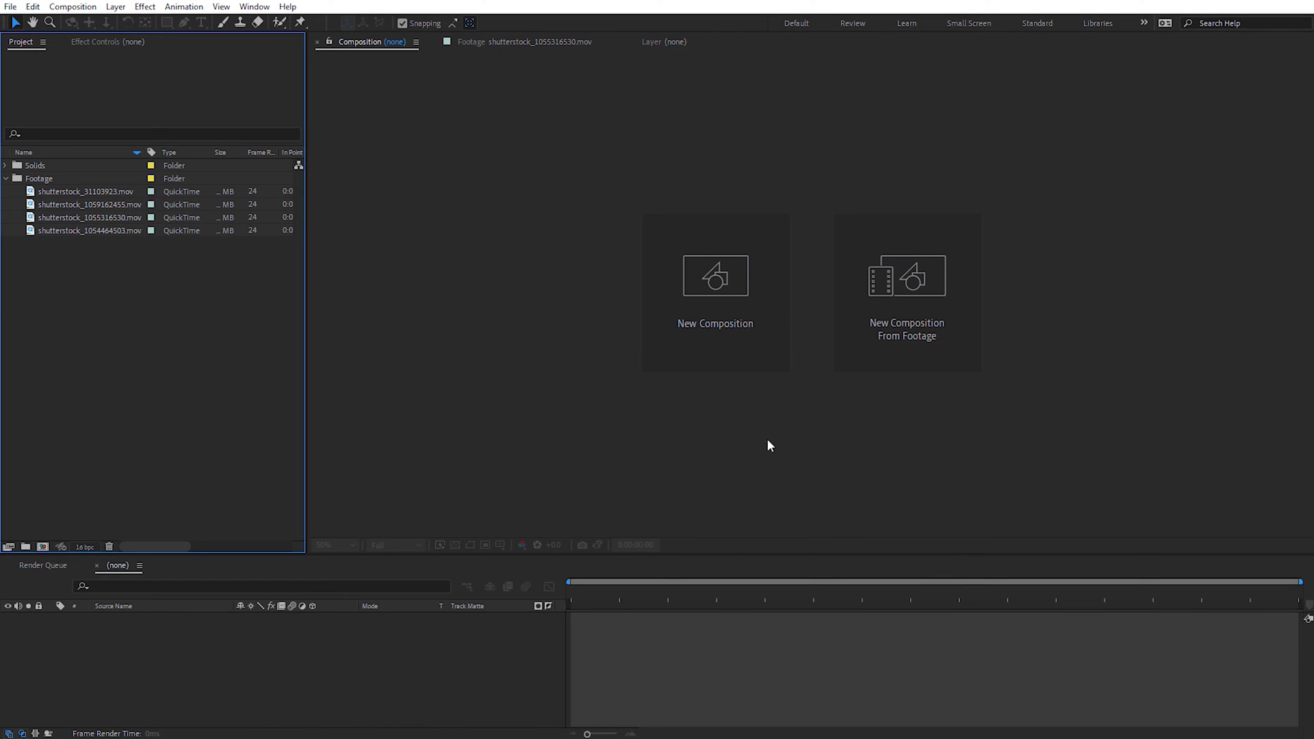
- Start a new composition from the New Composition tile in the empty Composition panel
{"action": "left_click", "coordinate": [734, 350]}
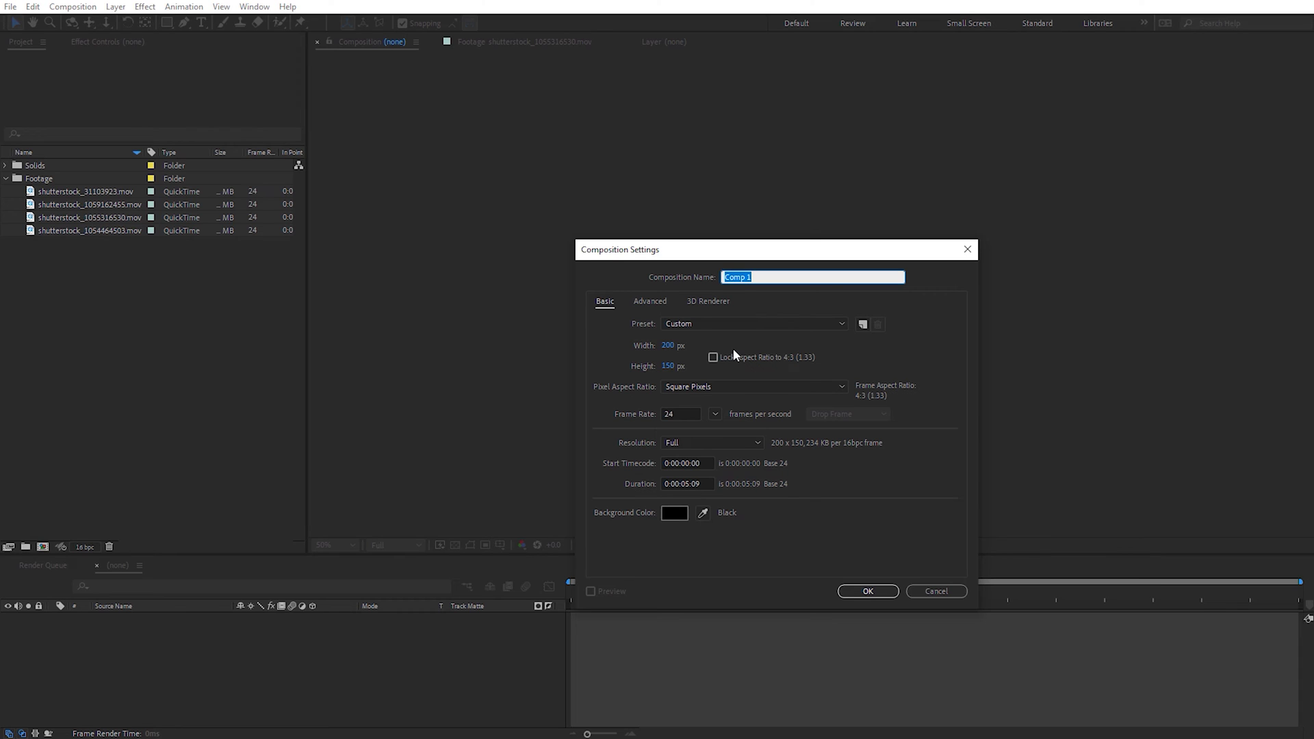
- Name the comp 'Mini DV Comp' at 200×150 px, 24 fps, and create it
{"action": "type", "text": "Mini DV Comp"}
{"action": "left_click", "coordinate": [864, 591]}
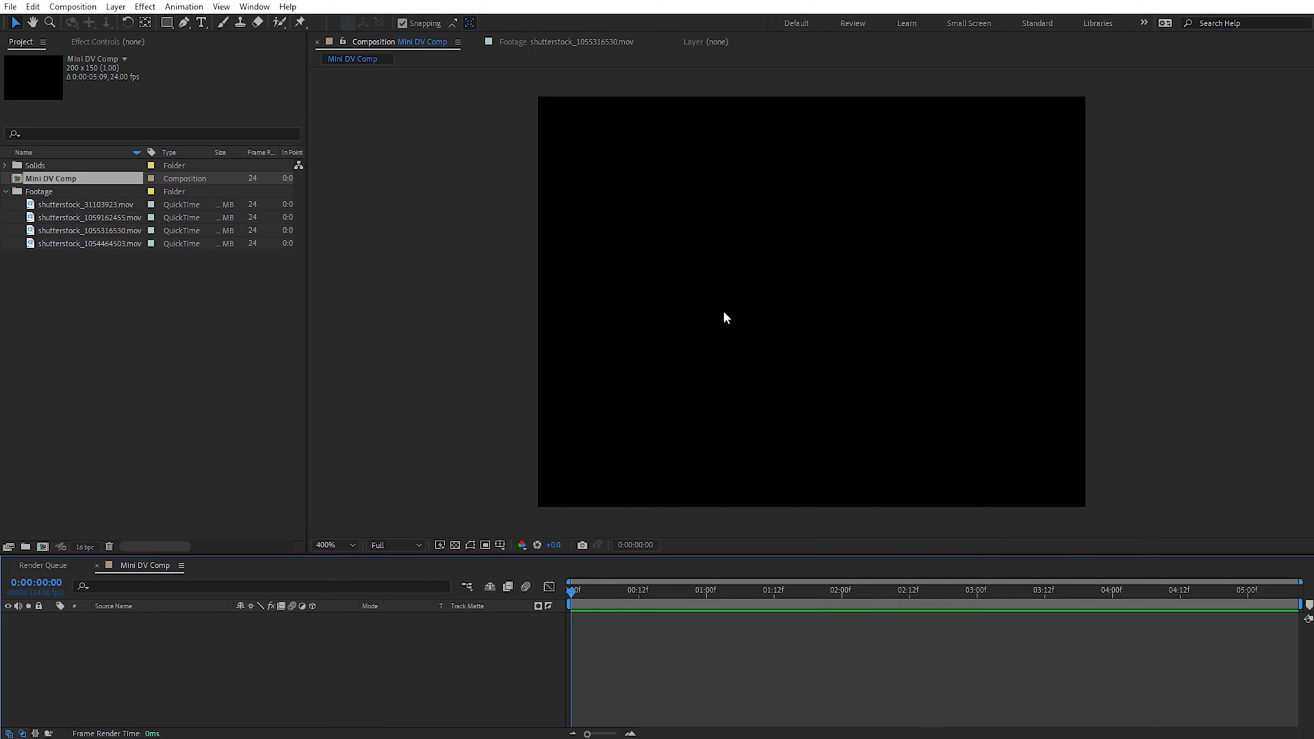
- Add shutterstock_31103923.mov to Mini DV Comp and fit it to the comp height
{"action": "left_click_drag", "start_coordinate": [89, 206], "coordinate": [294, 639]}
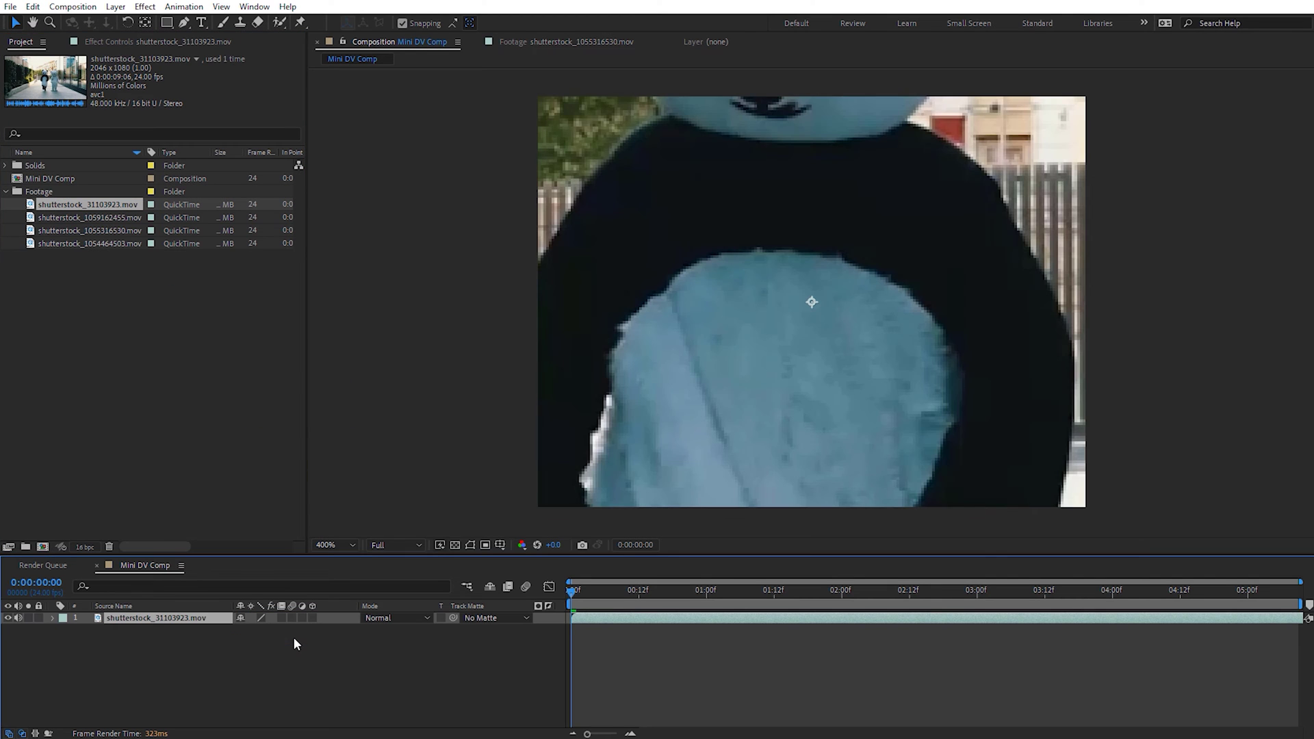
{"action": "key", "text": "comma"}
{"action": "key", "text": "comma"}
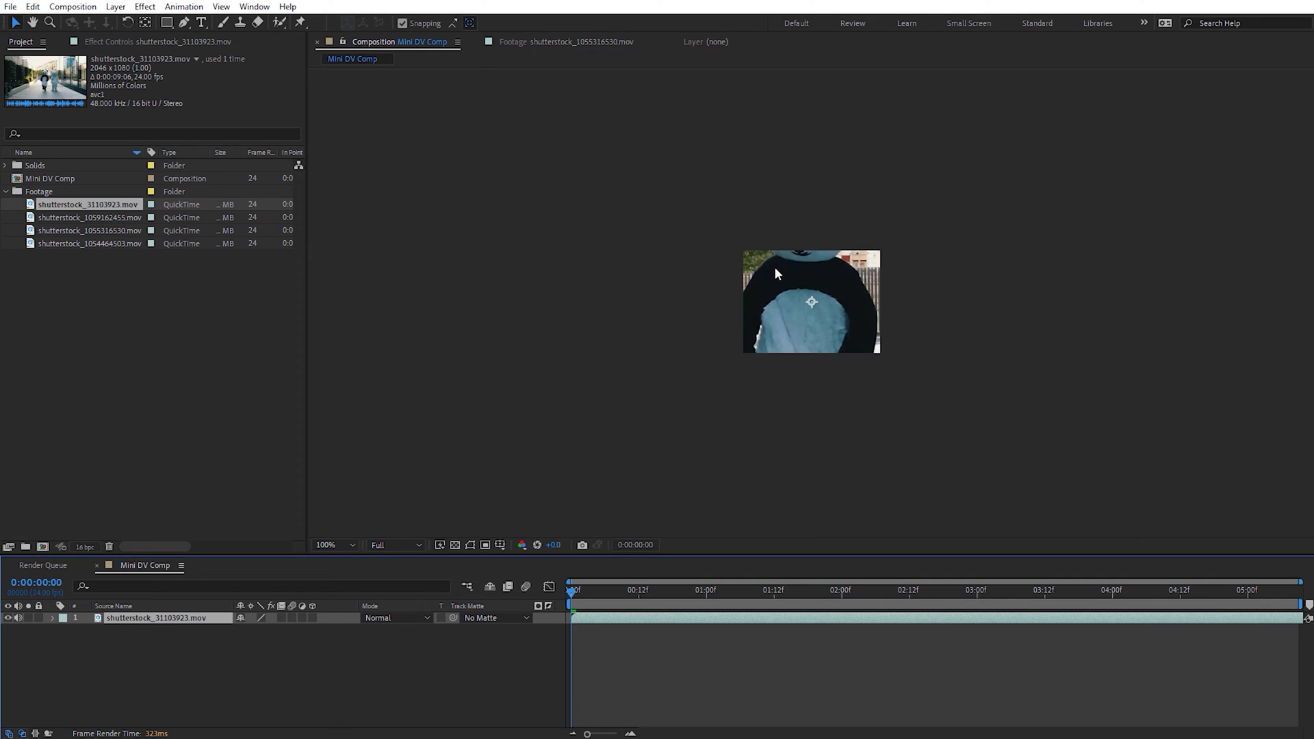
{"action": "key", "text": "period"}
{"action": "key", "text": "period"}
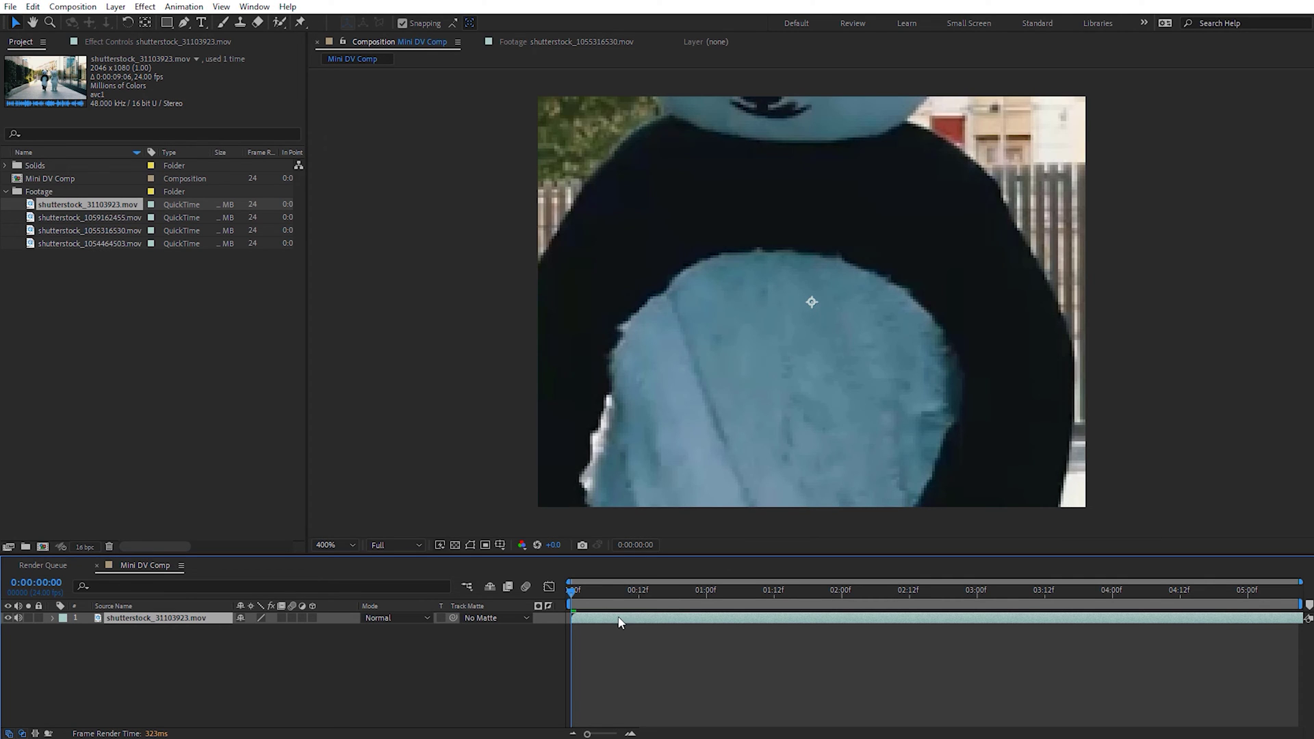
{"action": "left_click", "coordinate": [116, 7]}
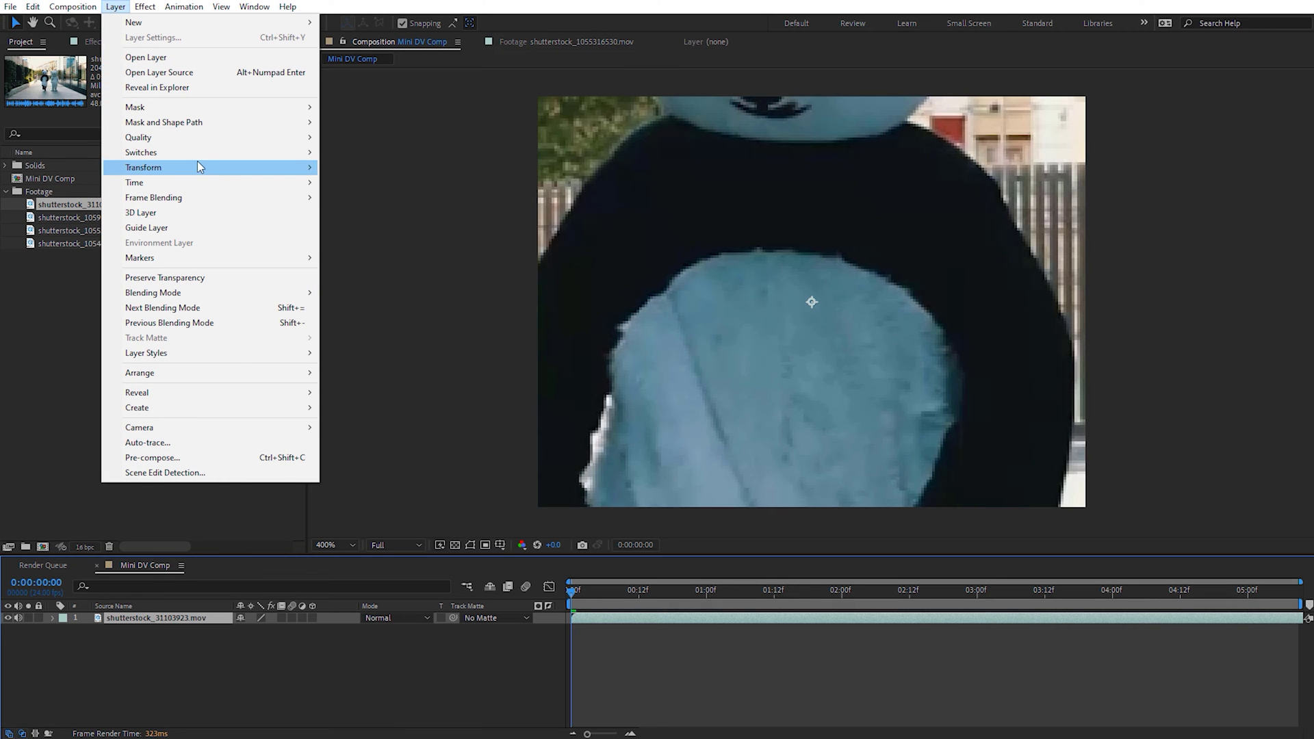
{"action": "mouse_move", "coordinate": [198, 164]}
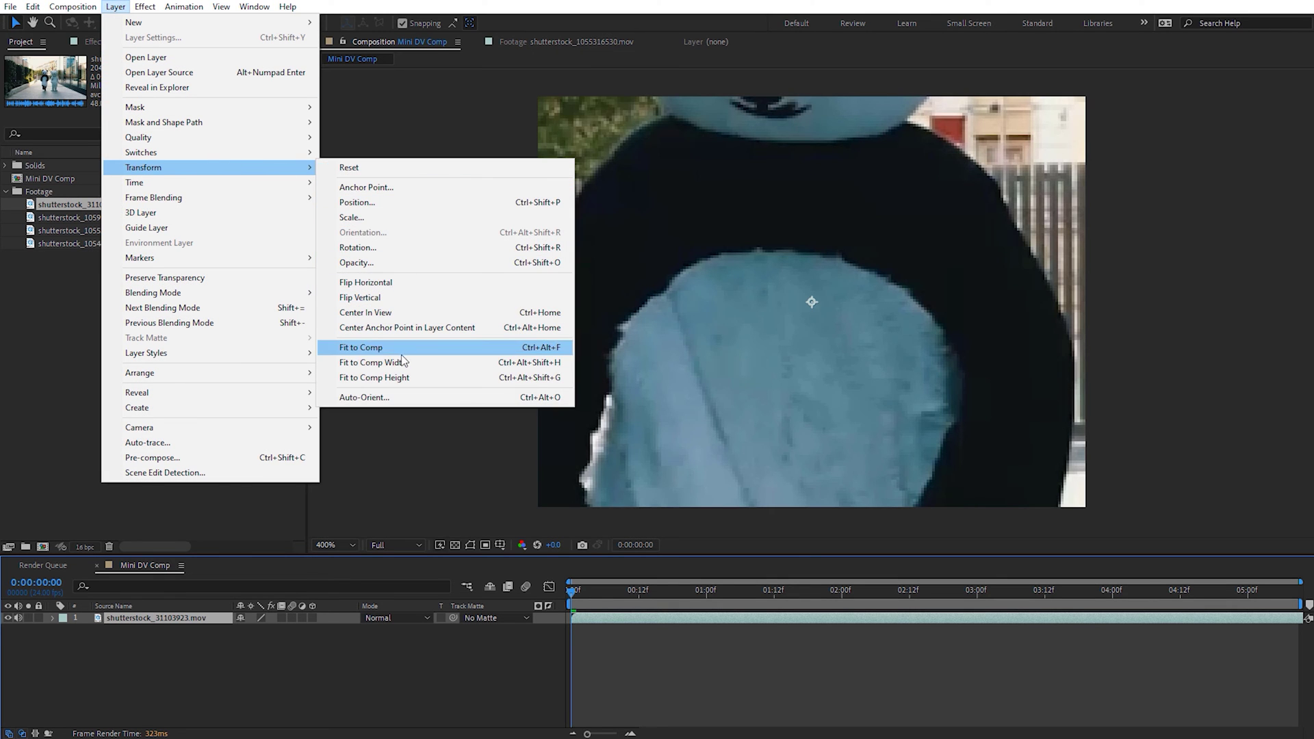
{"action": "left_click", "coordinate": [396, 379]}
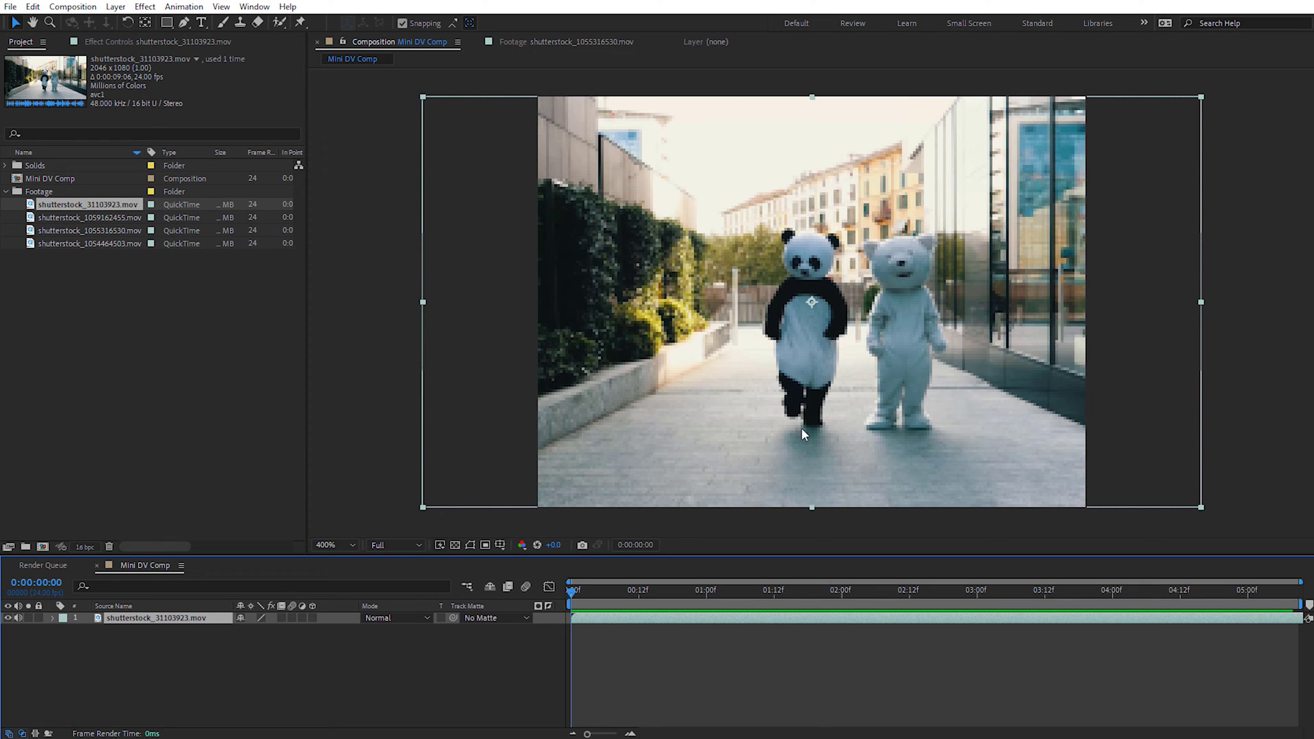
- Zoom and pan to inspect the pixelated footage, then begin another new composition
{"action": "key", "text": "period"}
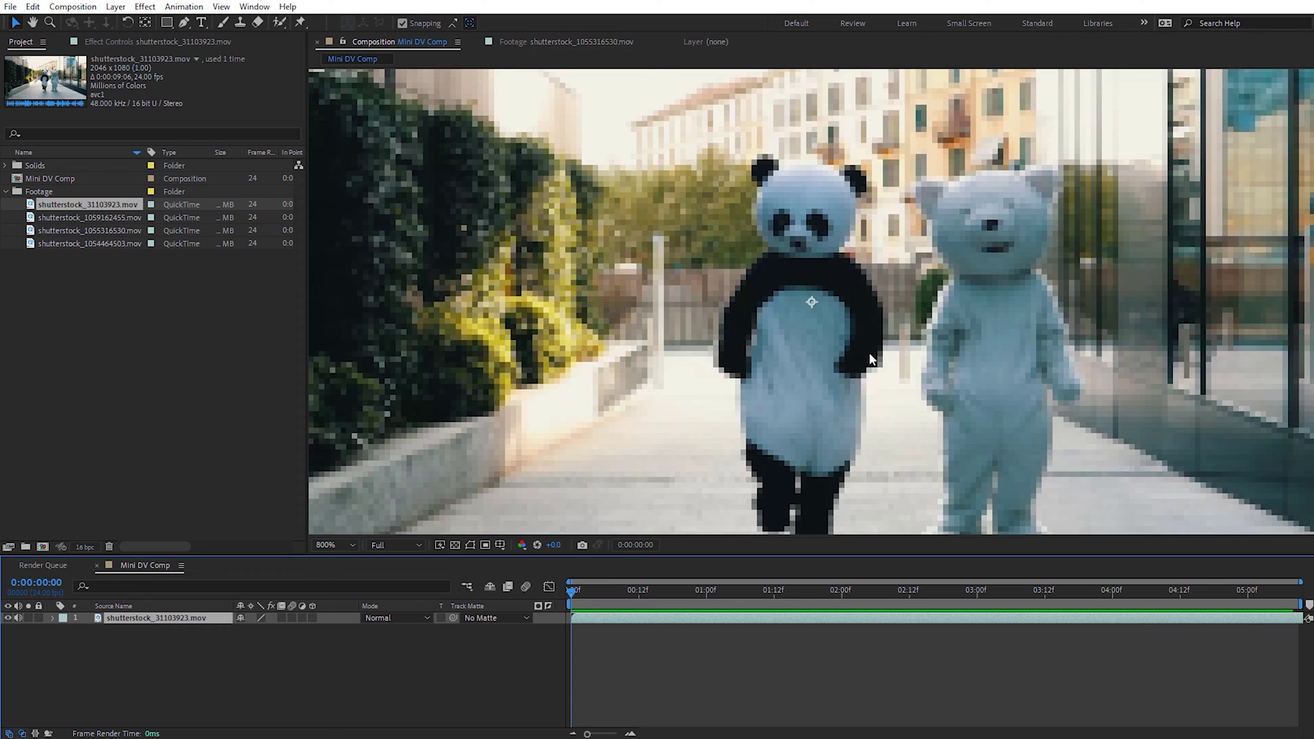
{"action": "key", "text": "comma"}
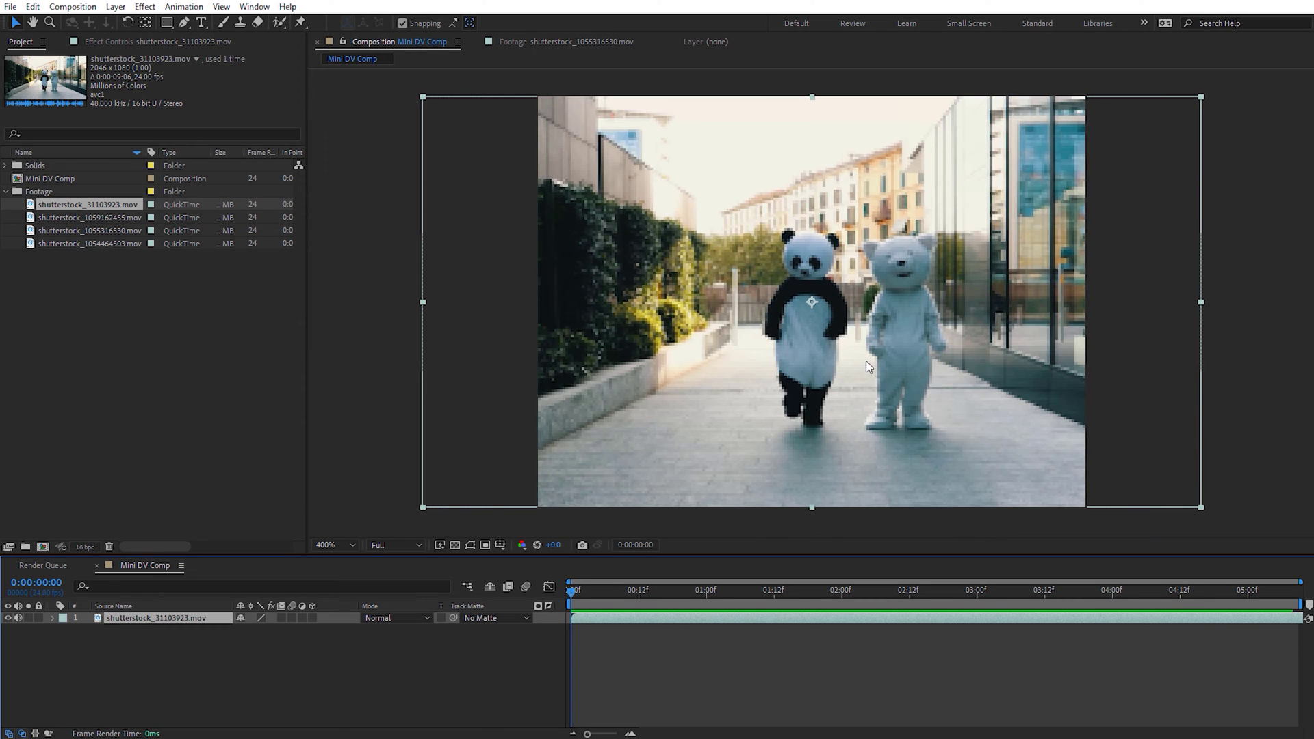
{"action": "scroll", "coordinate": [955, 360], "scroll_direction": "up", "scroll_amount": 4}
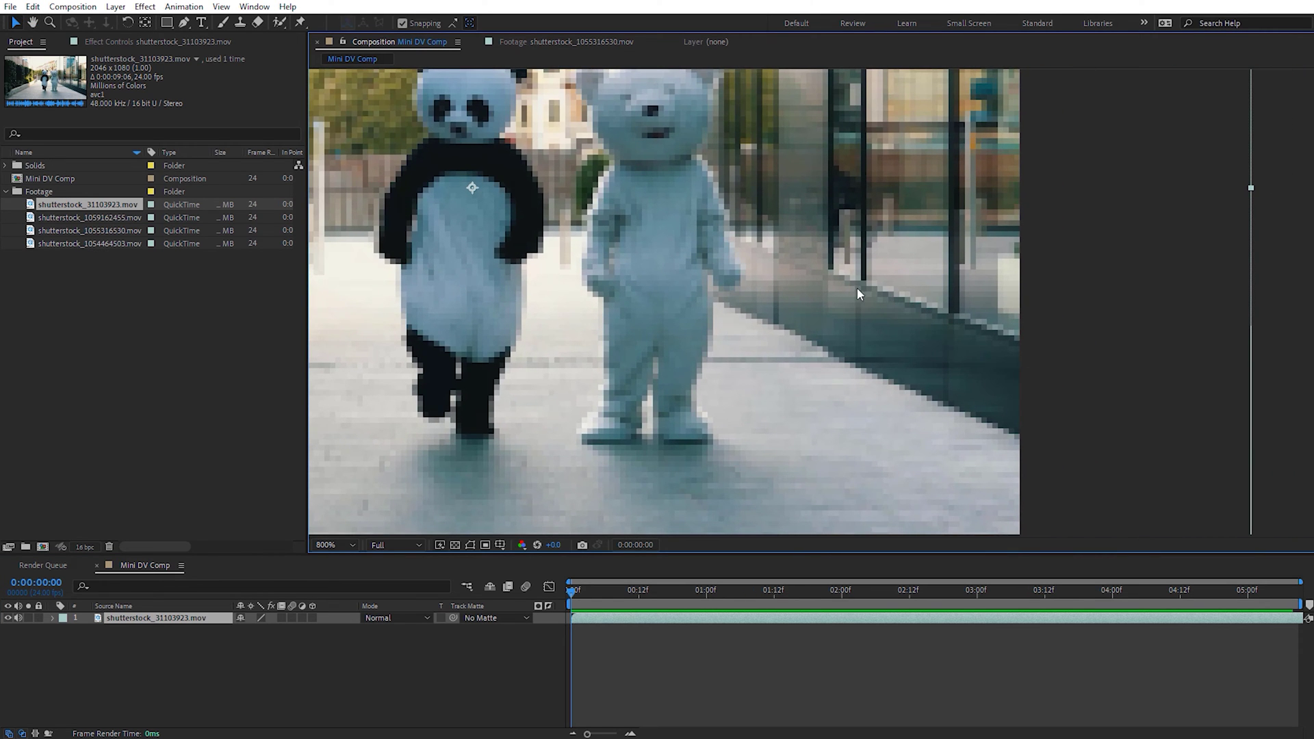
{"action": "key", "text": "comma"}
{"action": "left_click_drag", "start_coordinate": [628, 287], "coordinate": [658, 289]}
{"action": "key", "text": "v"}
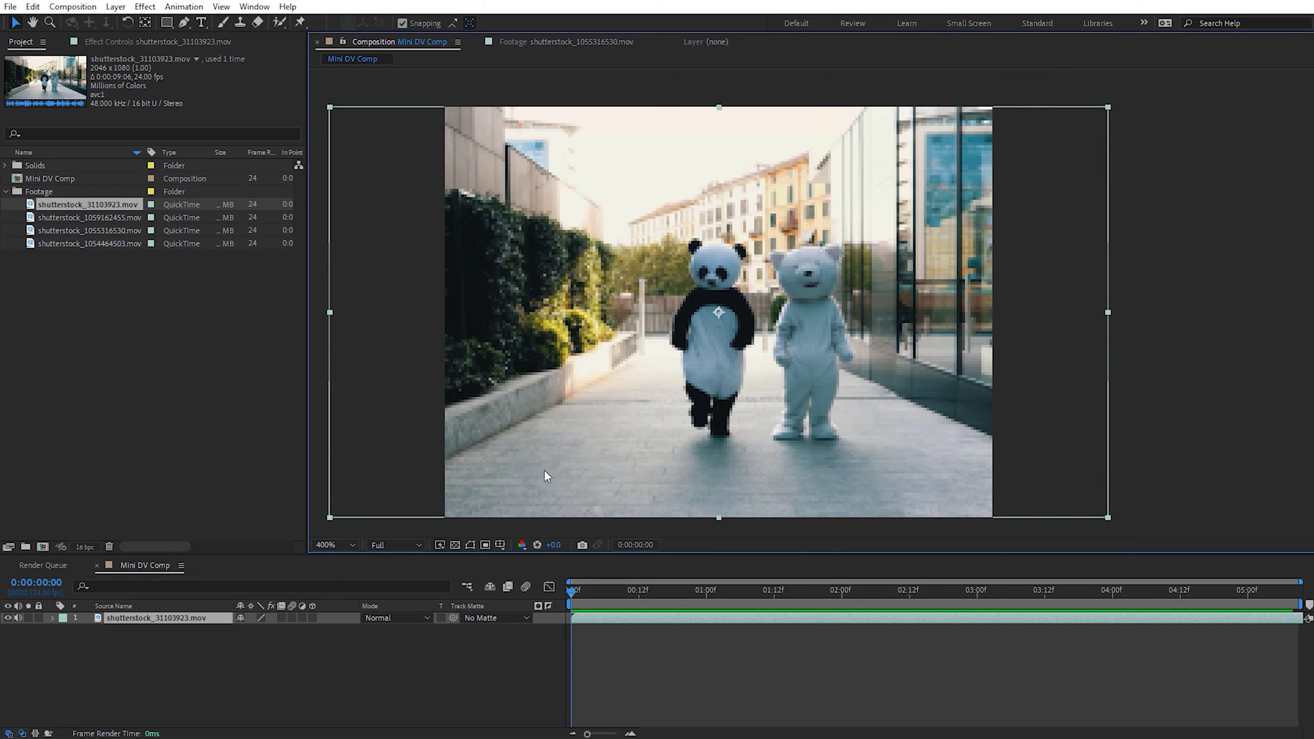
{"action": "left_click", "coordinate": [43, 547]}
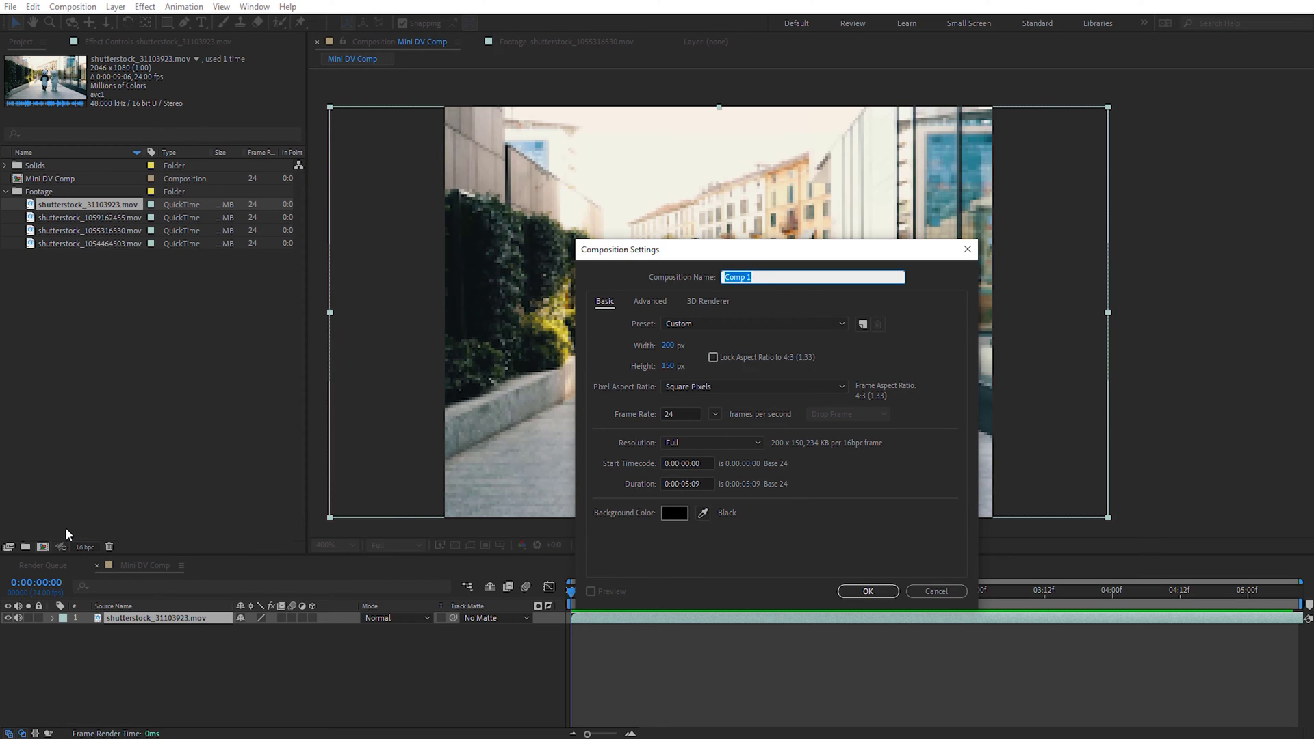
- Create 'Main Comp' using the HD 1920x1080 24 fps preset
{"action": "type", "text": "Main Comp"}
{"action": "left_click", "coordinate": [759, 324]}
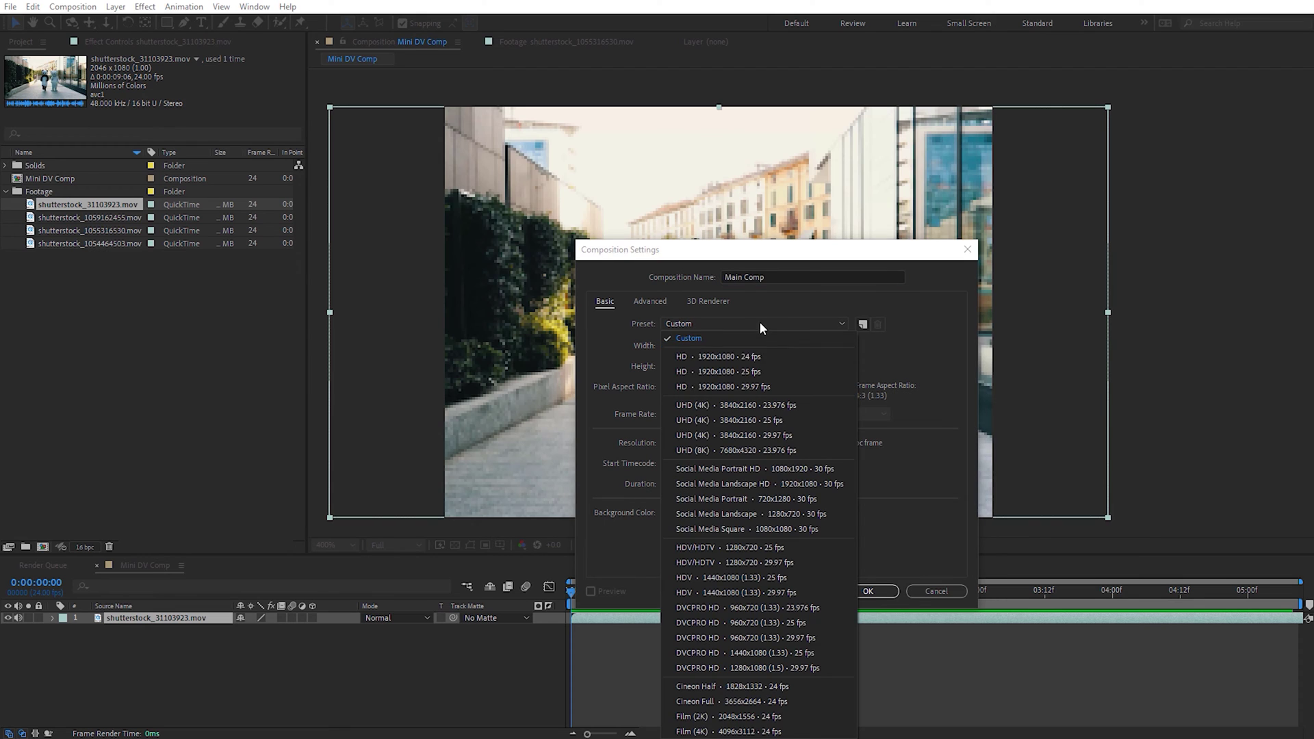
{"action": "left_click", "coordinate": [759, 357]}
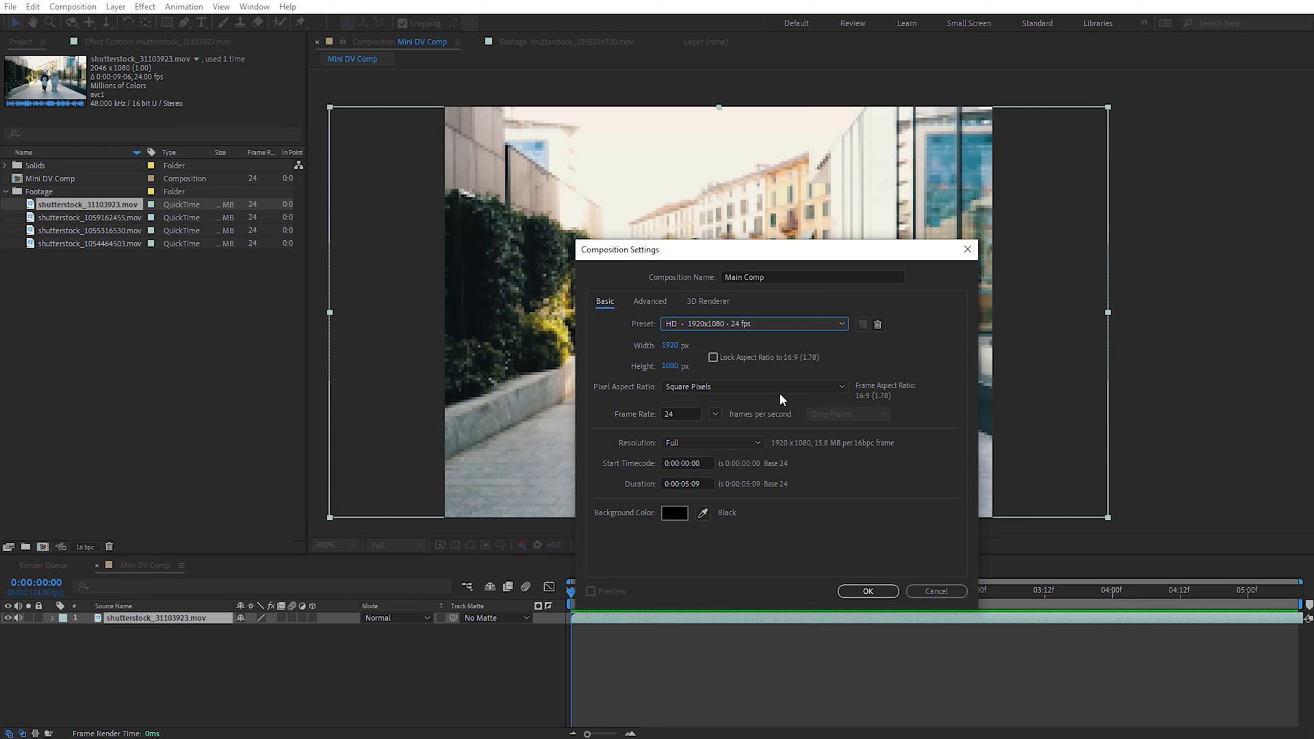
{"action": "left_click", "coordinate": [870, 593]}
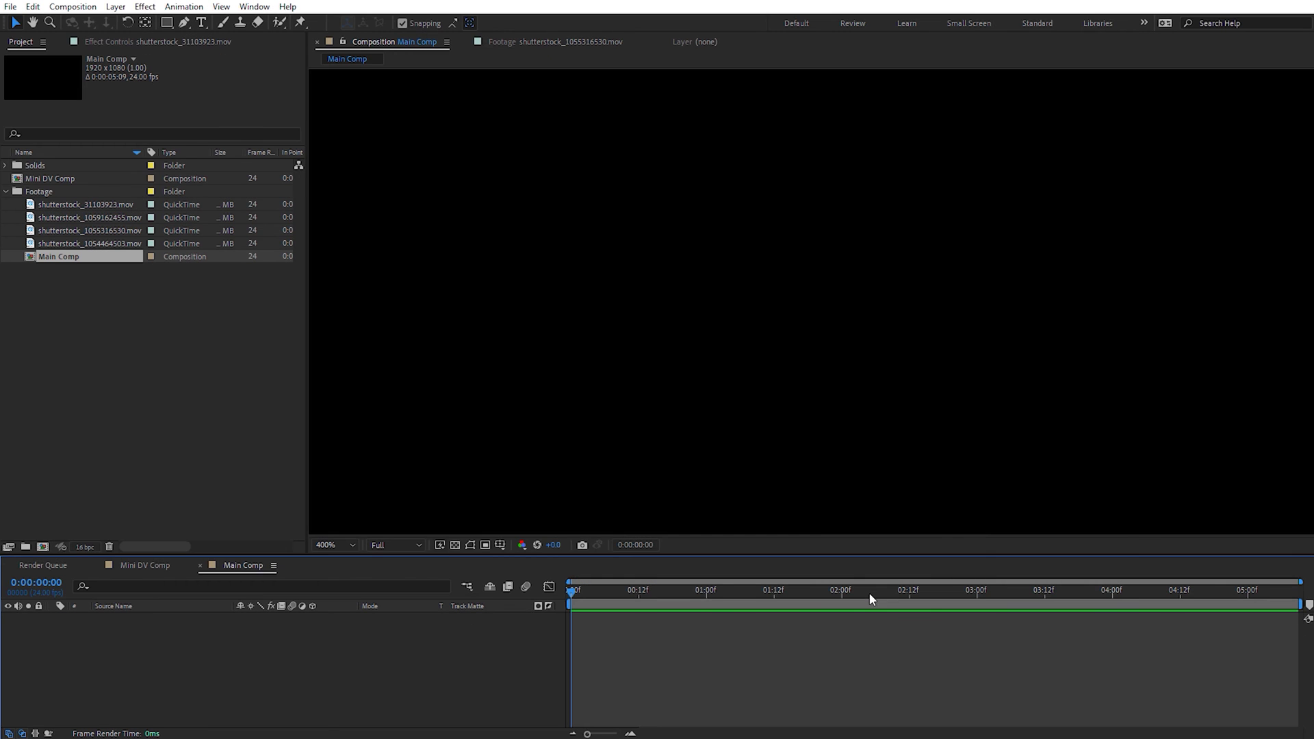
- Place Mini DV Comp into Main Comp and fit it to Main Comp's height
{"action": "left_click_drag", "start_coordinate": [50, 179], "coordinate": [257, 635]}
{"action": "scroll", "coordinate": [889, 351], "scroll_direction": "down", "scroll_amount": 4}
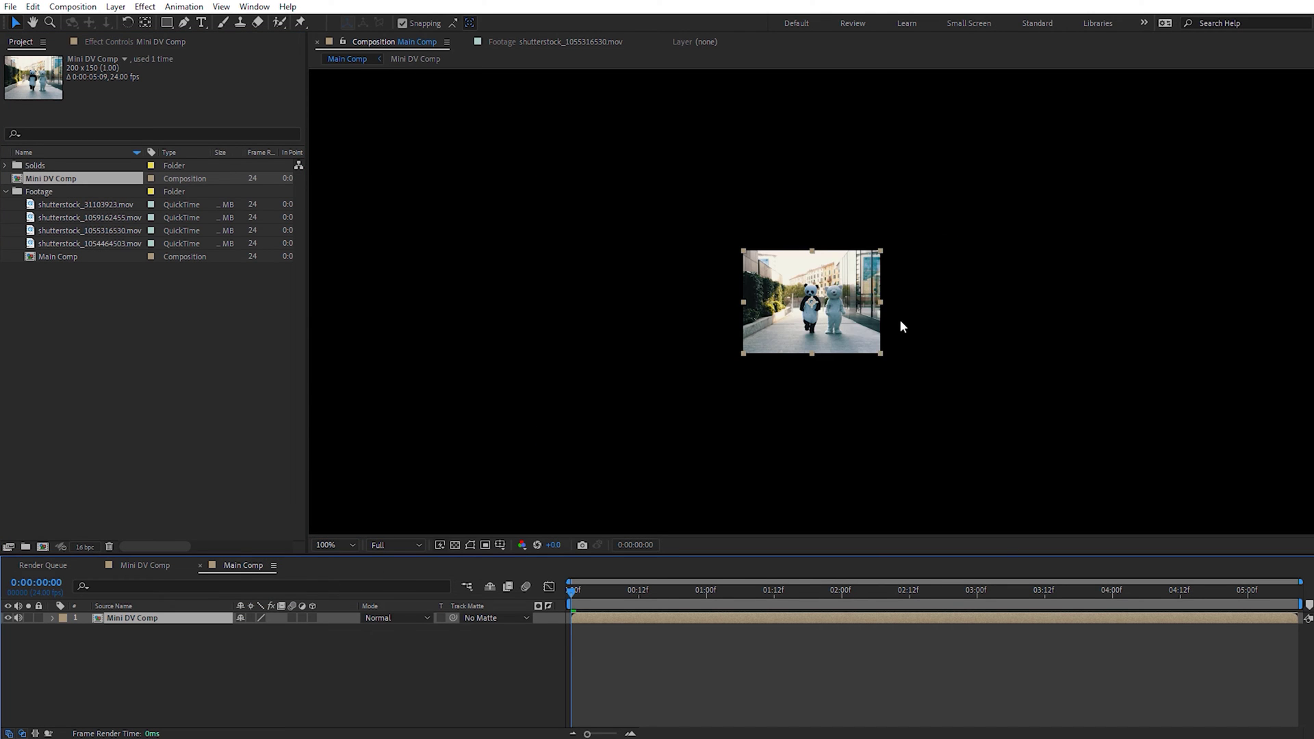
{"action": "scroll", "coordinate": [900, 319], "scroll_direction": "down", "scroll_amount": 2}
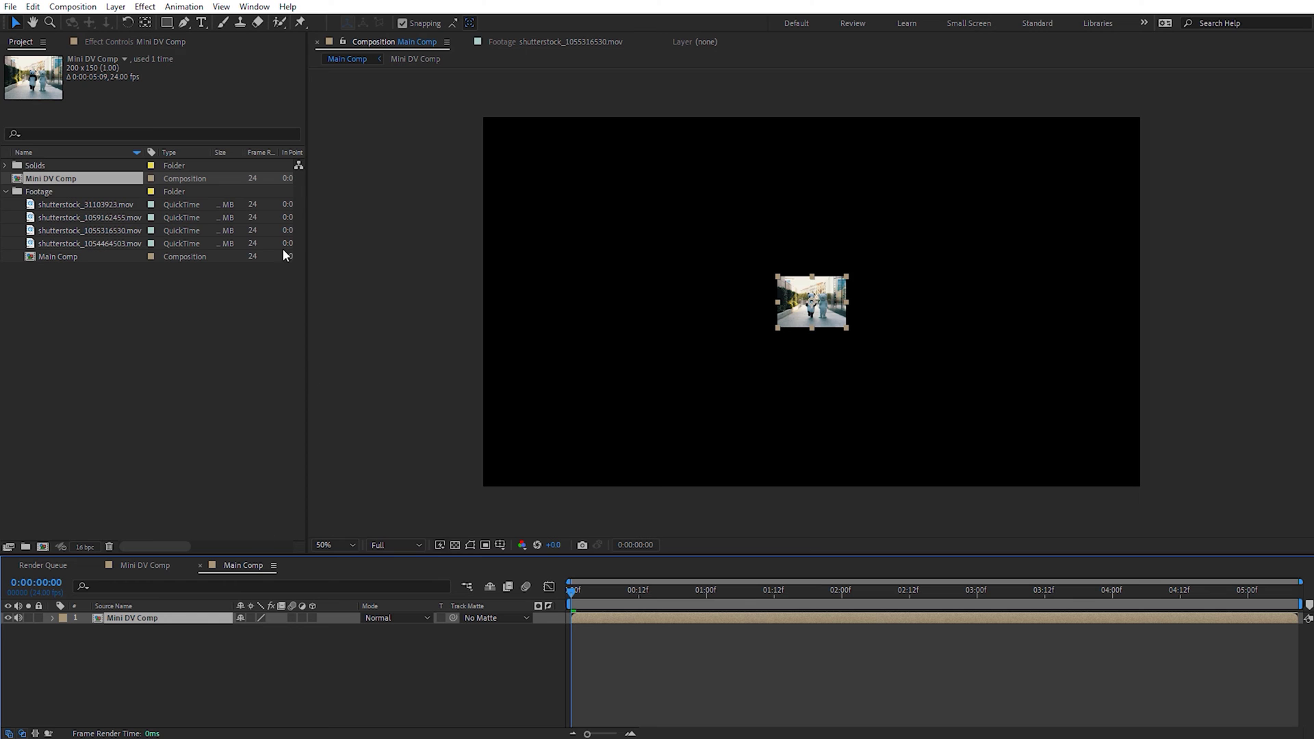
{"action": "left_click", "coordinate": [116, 7]}
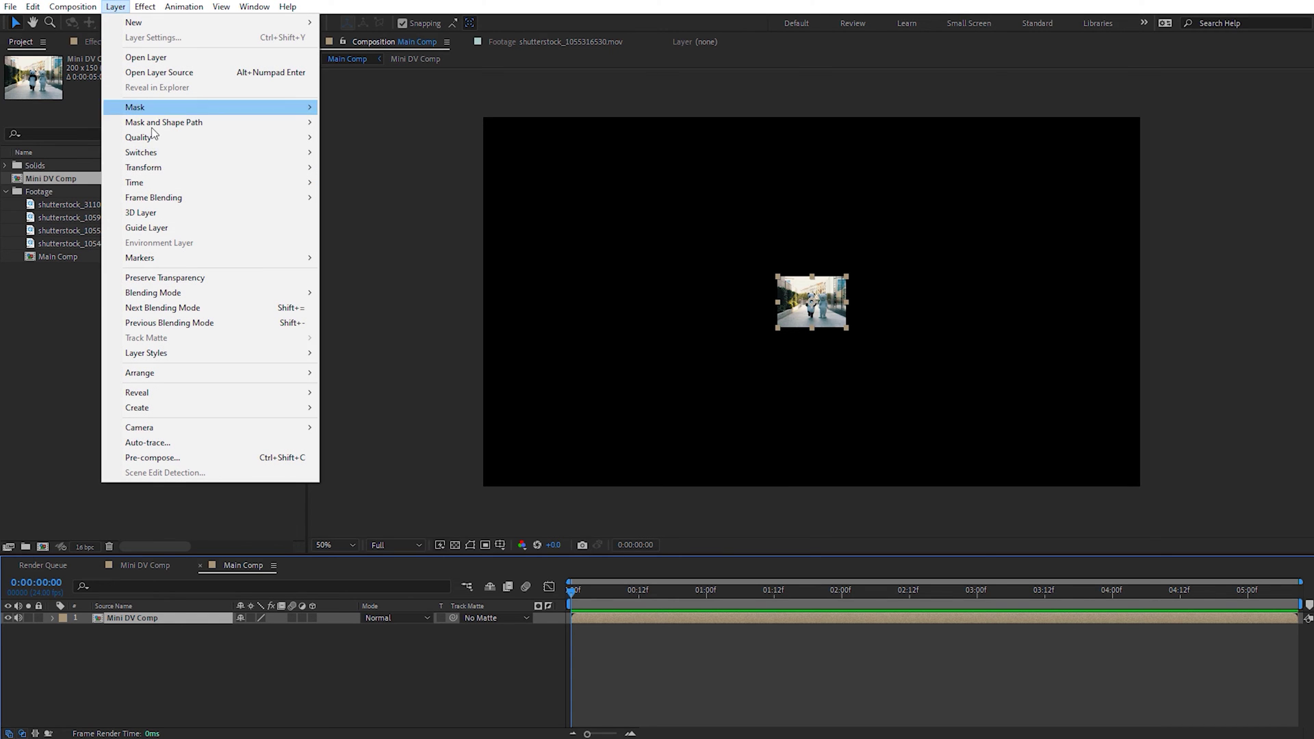
{"action": "mouse_move", "coordinate": [298, 169]}
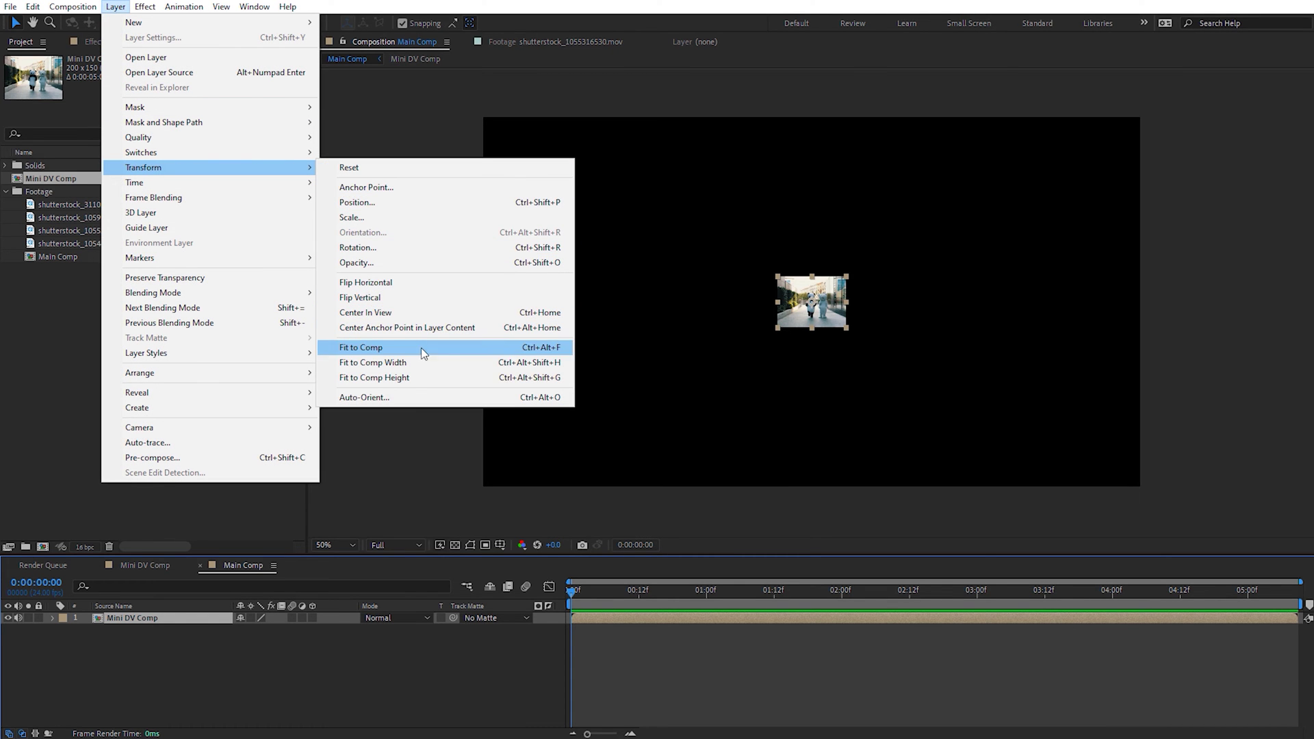
{"action": "left_click", "coordinate": [418, 377]}
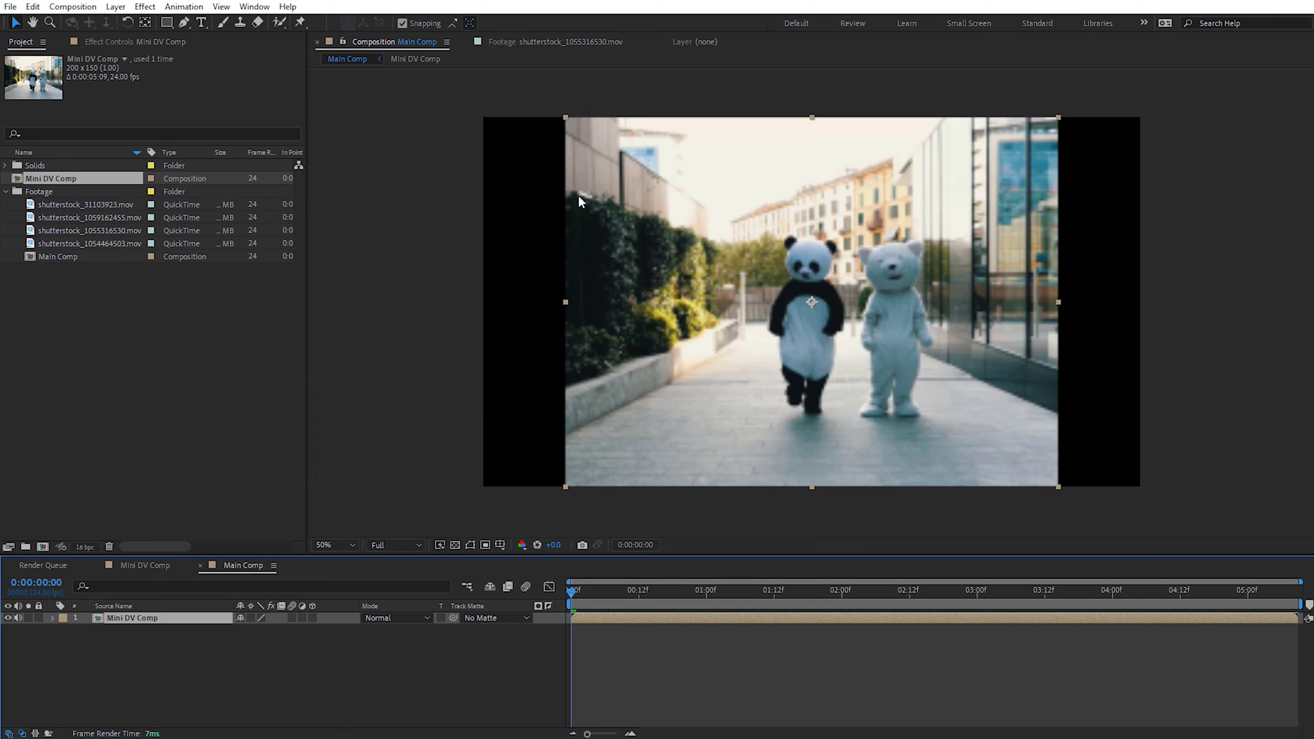
- Zoom to 100%, pan, and scrub the timeline to review the enlarged low-res footage
{"action": "key", "text": "slash"}
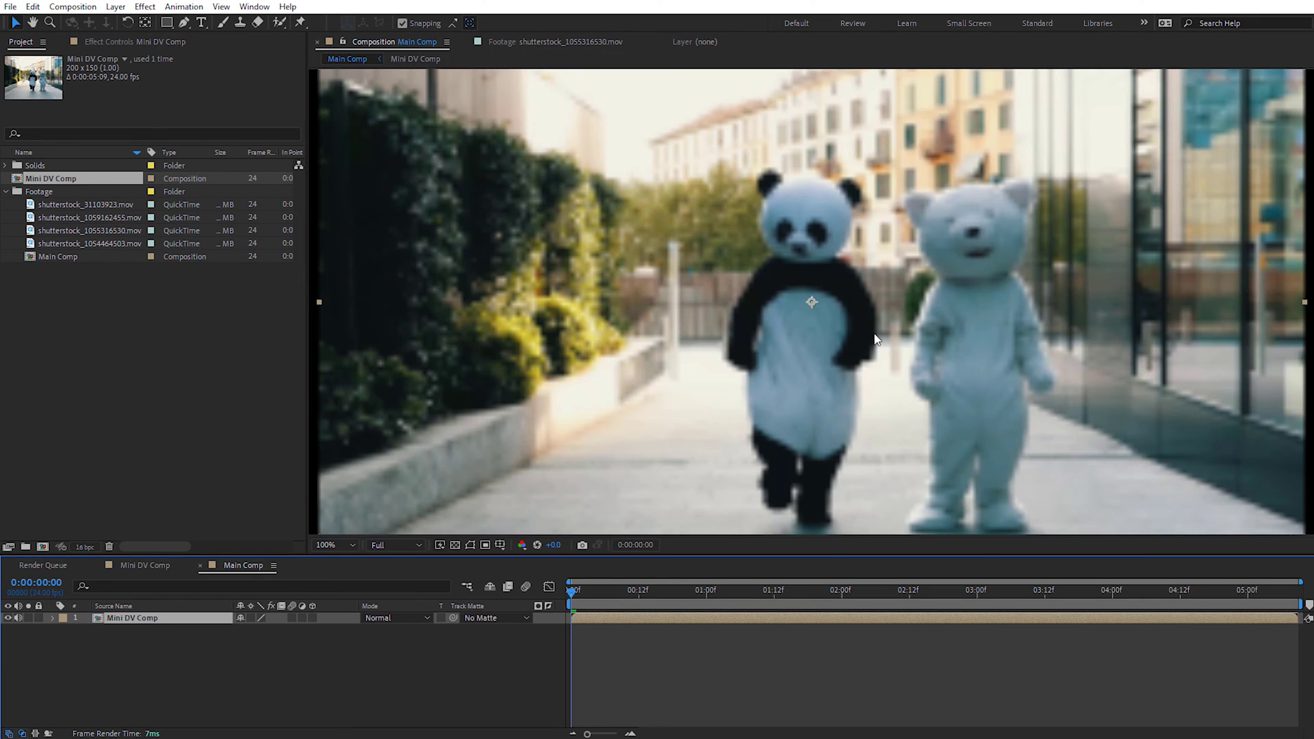
{"action": "key", "text": "h"}
{"action": "left_click_drag", "start_coordinate": [937, 305], "coordinate": [743, 236]}
{"action": "key", "text": "v"}
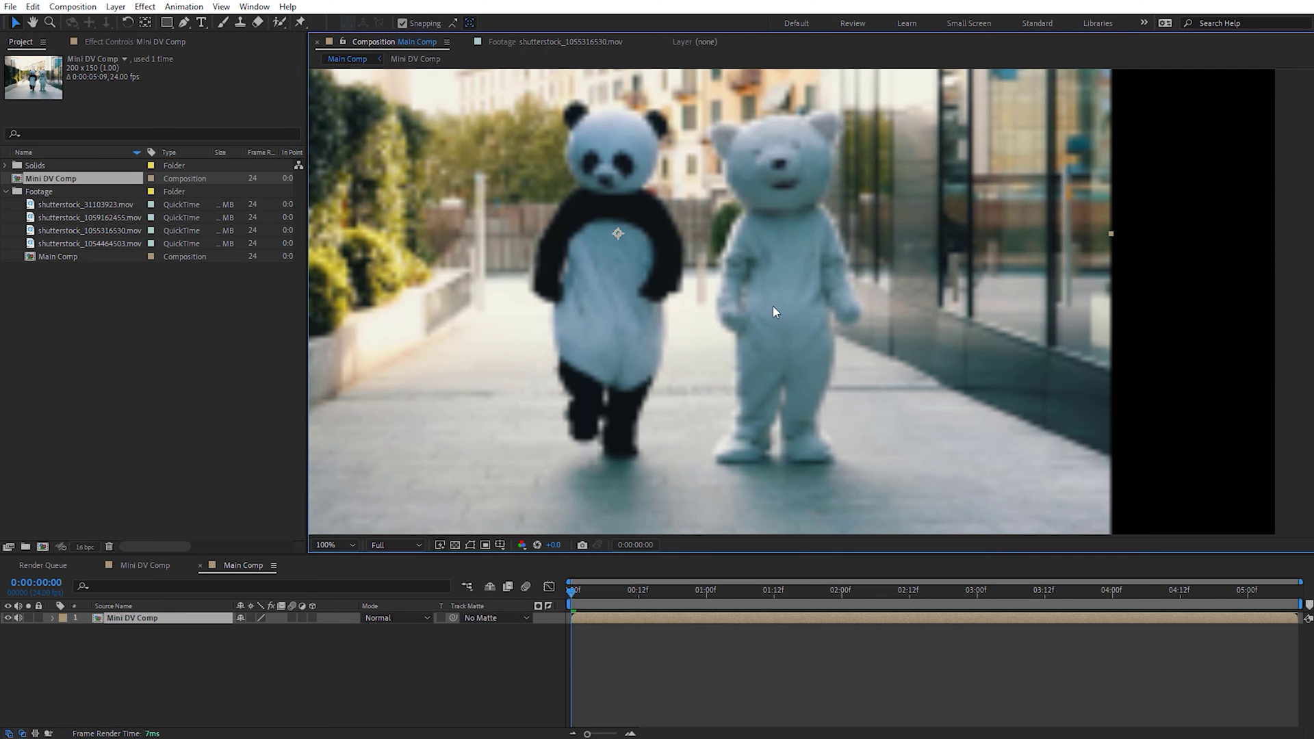
{"action": "left_click_drag", "start_coordinate": [573, 590], "coordinate": [690, 590]}
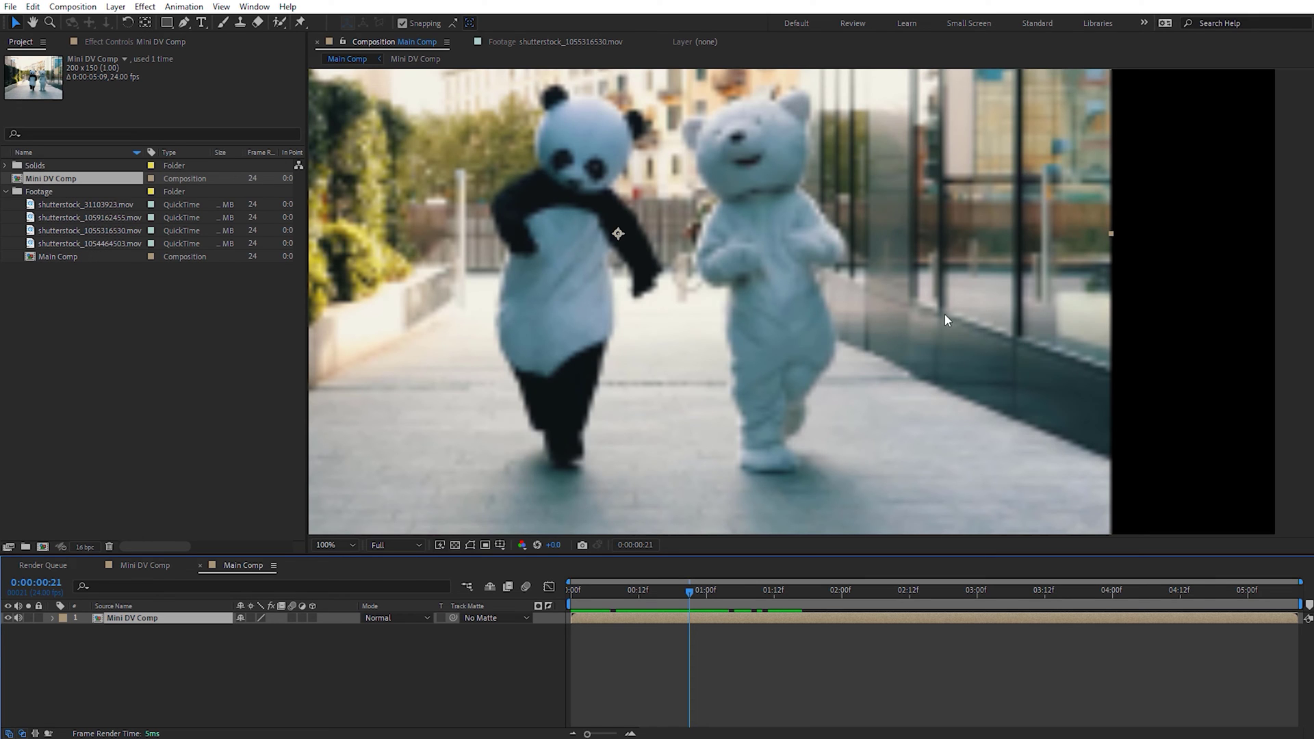
{"action": "left_click_drag", "start_coordinate": [681, 270], "coordinate": [773, 321]}
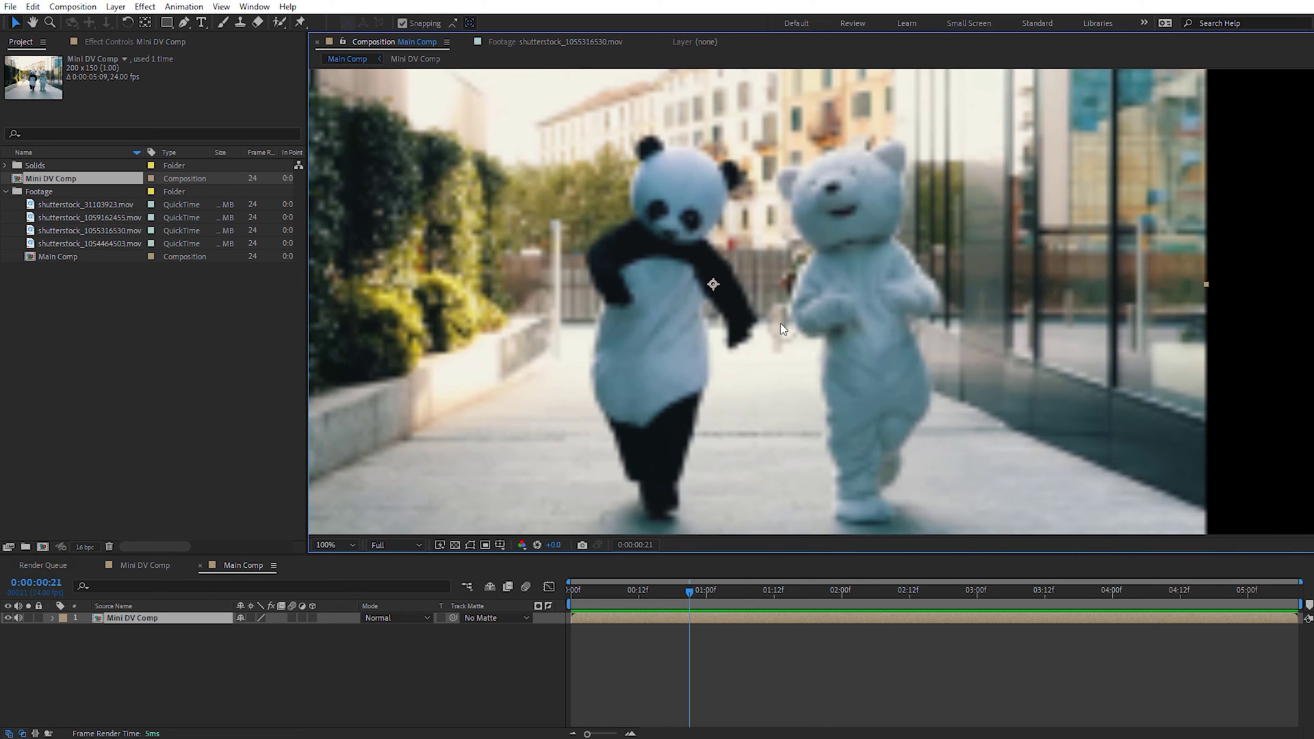
{"action": "key", "text": "comma"}
{"action": "key", "text": "comma"}
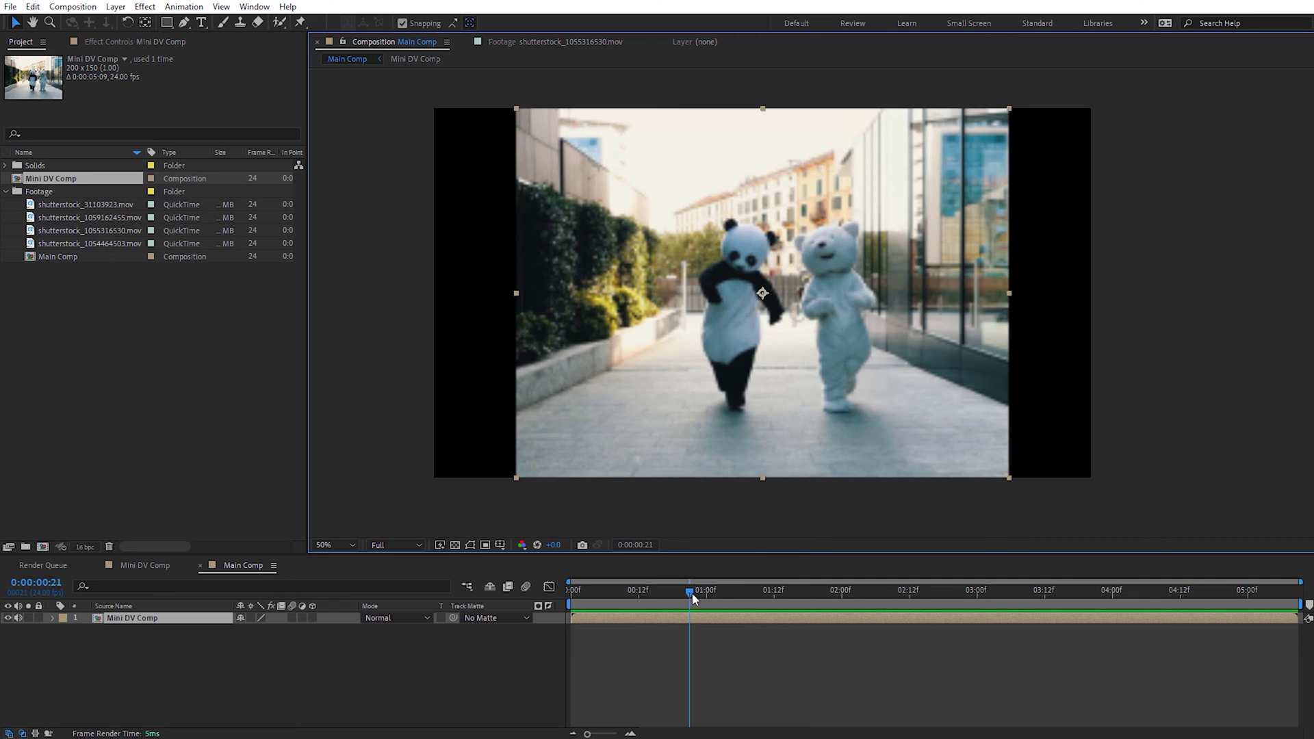
{"action": "left_click_drag", "start_coordinate": [693, 592], "coordinate": [583, 593]}
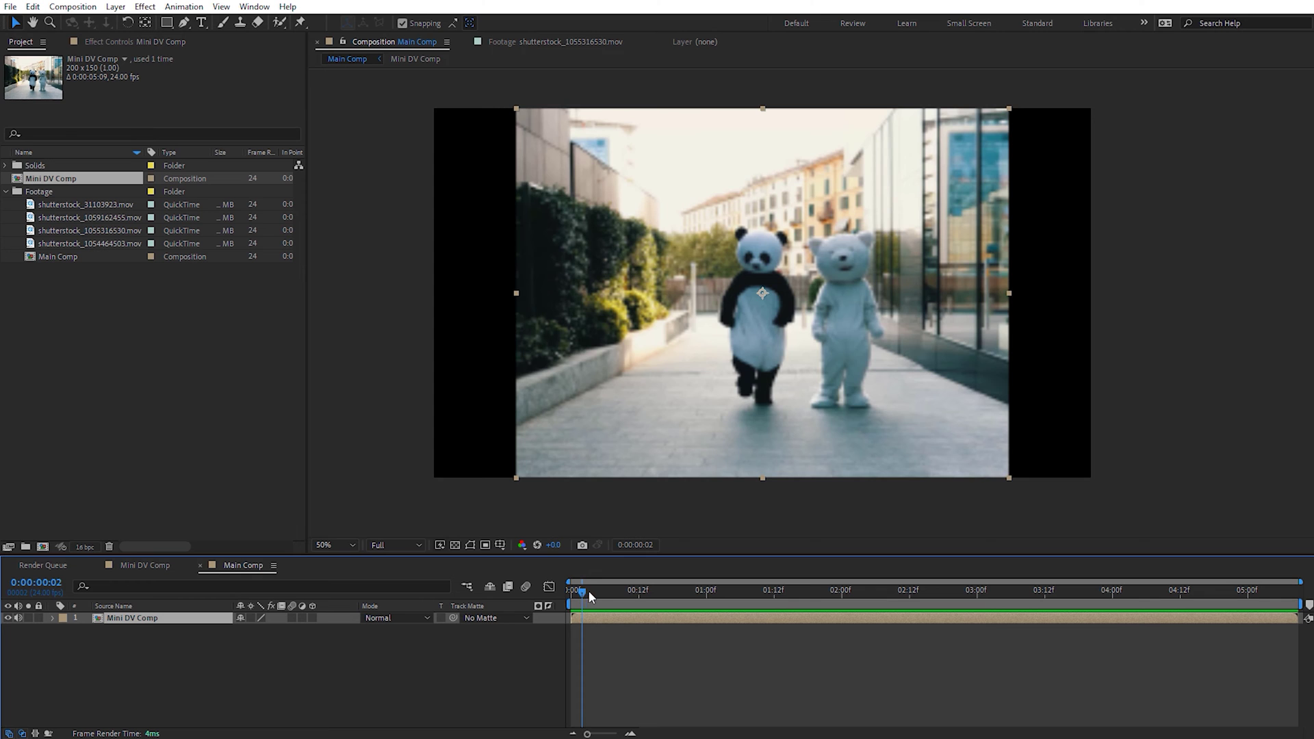
{"action": "left_click_drag", "start_coordinate": [589, 590], "coordinate": [922, 607]}
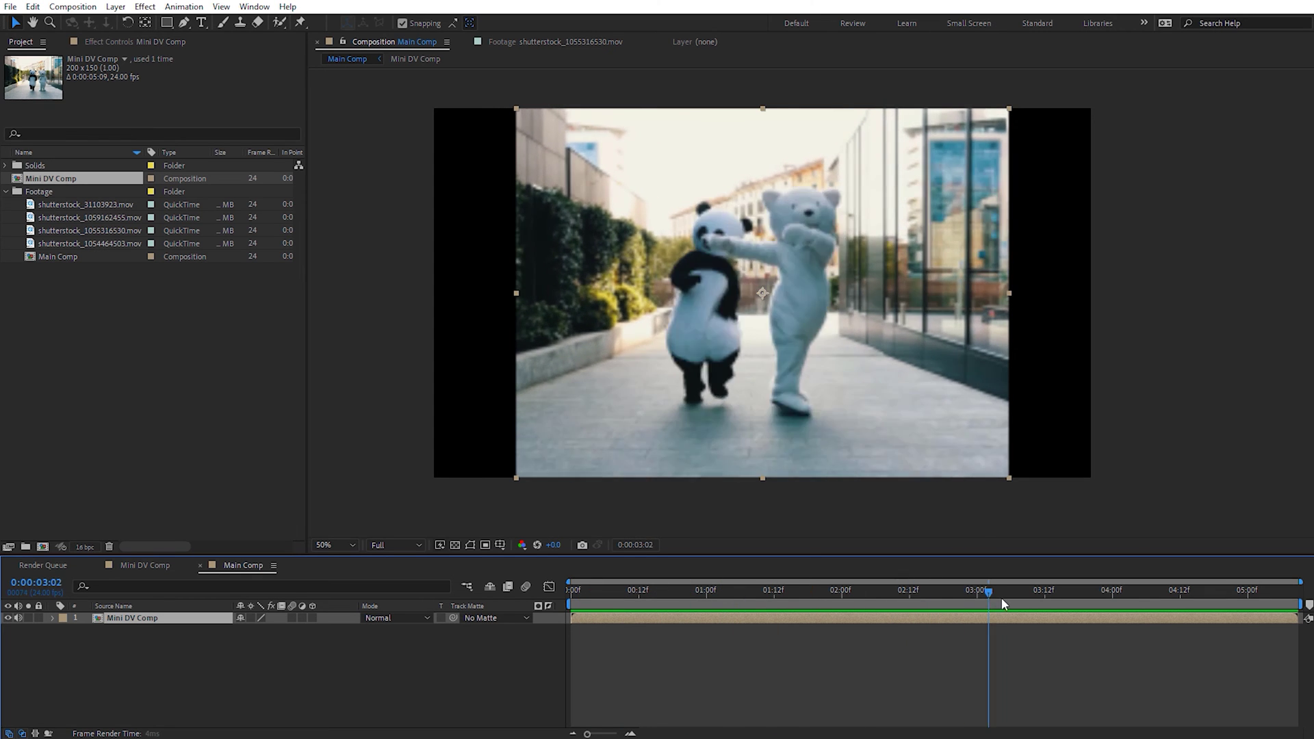
{"action": "left_click_drag", "start_coordinate": [1003, 603], "coordinate": [583, 614]}
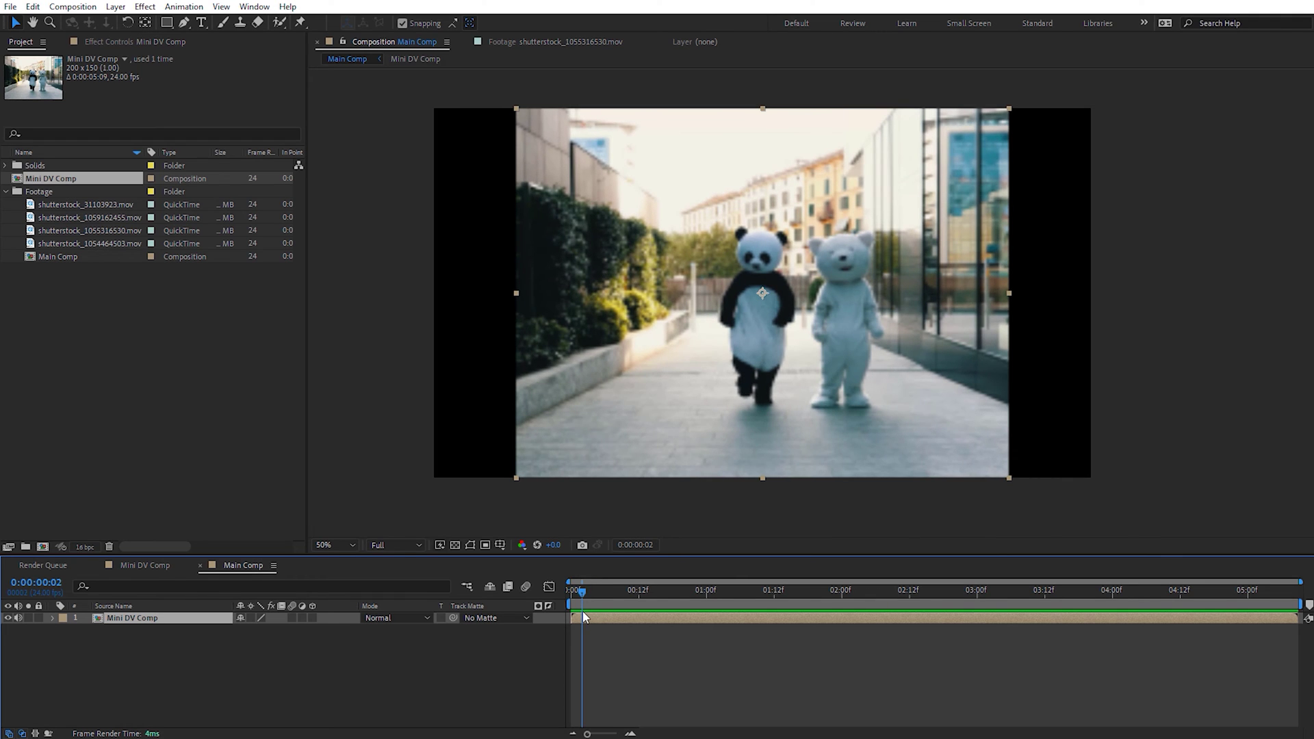
{"action": "key", "text": "Page_Up"}
- Apply Lumetri Color to the nested layer and expand Basic Correction
{"action": "left_click", "coordinate": [145, 6]}
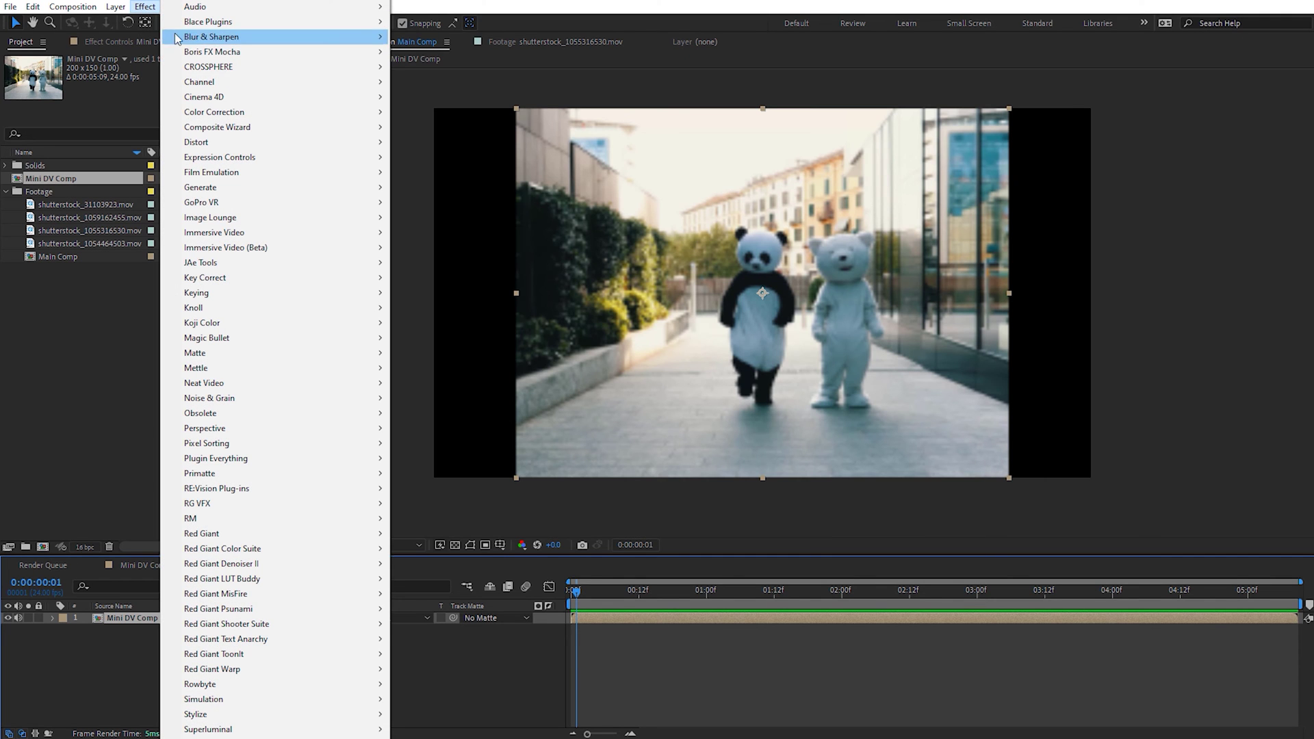
{"action": "mouse_move", "coordinate": [267, 115]}
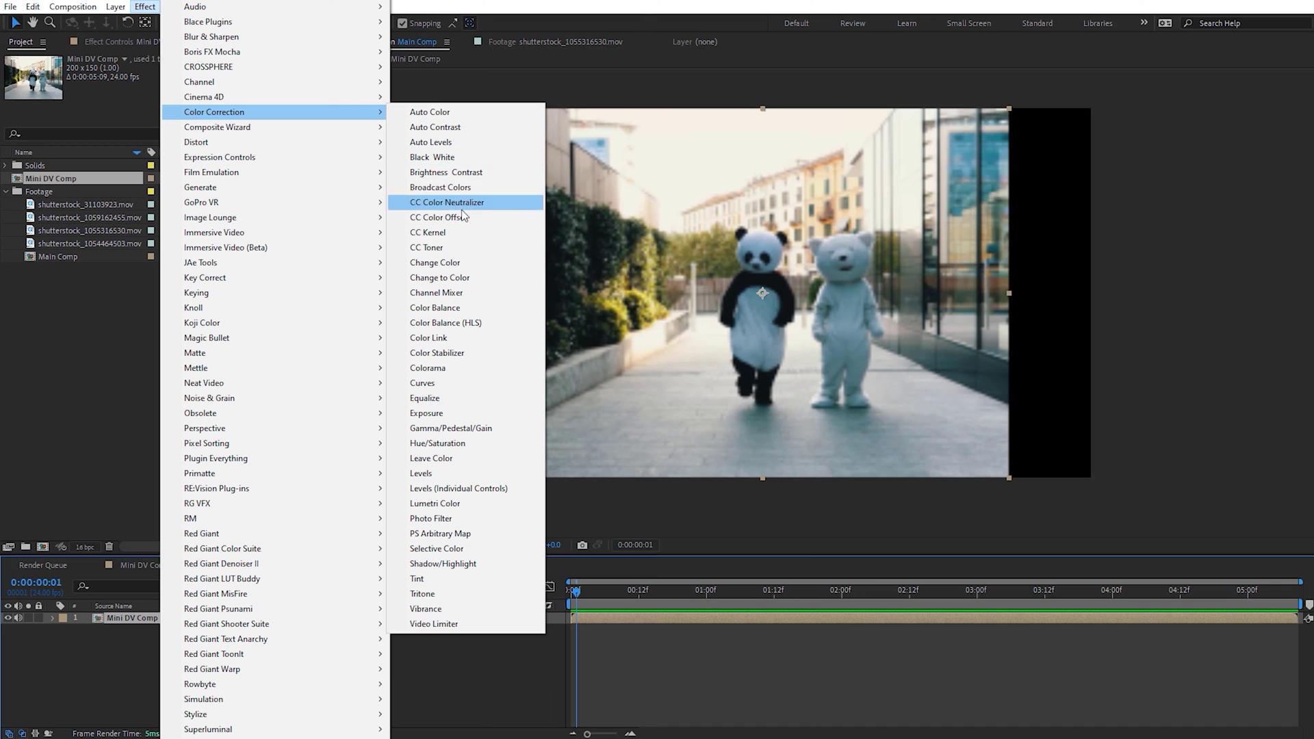
{"action": "left_click", "coordinate": [462, 503]}
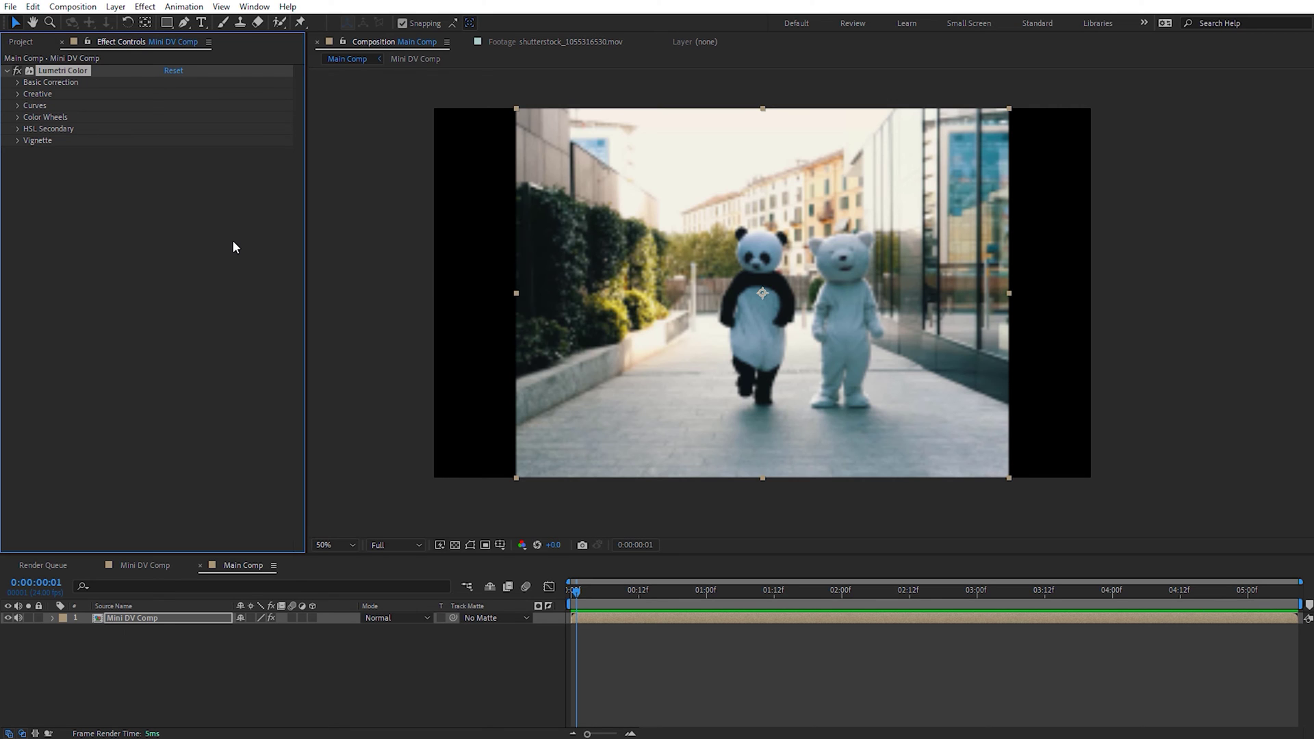
{"action": "left_click", "coordinate": [17, 82]}
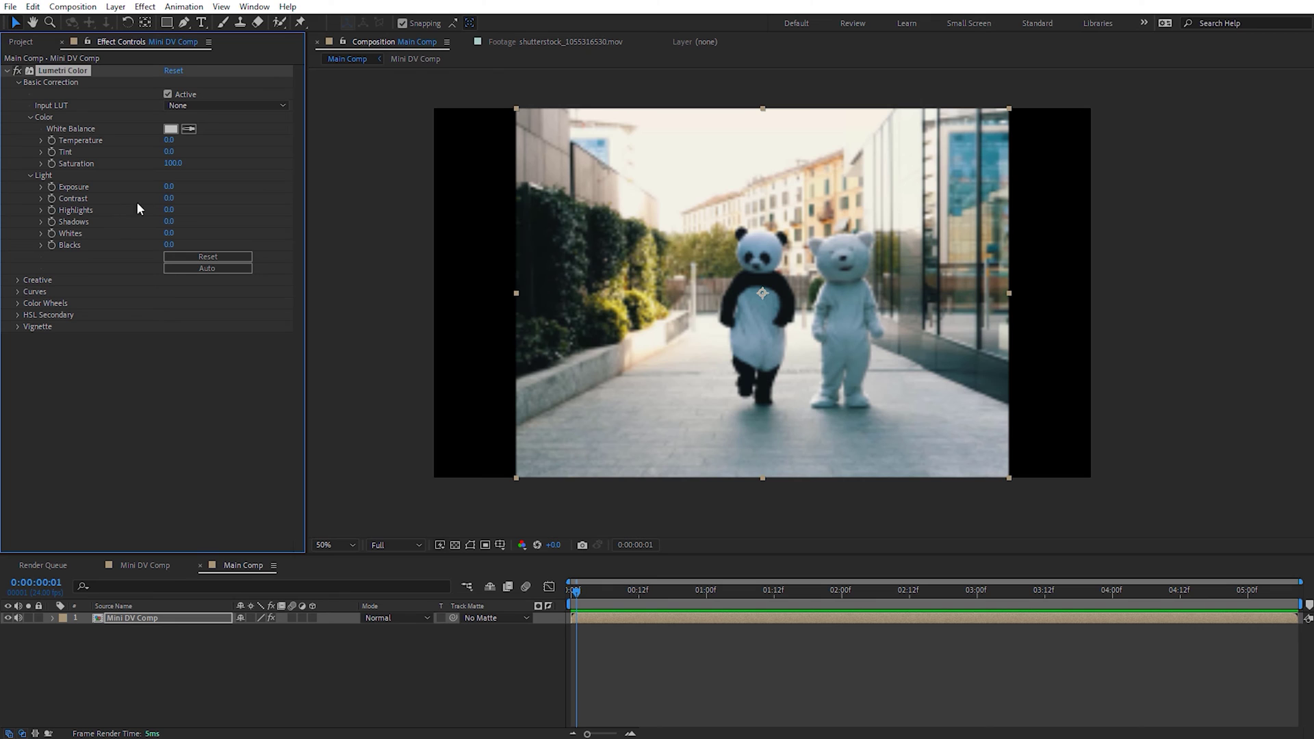
- Set Contrast 50, Highlights 30, Whites 30 and Blacks -30
{"action": "left_click", "coordinate": [172, 198]}
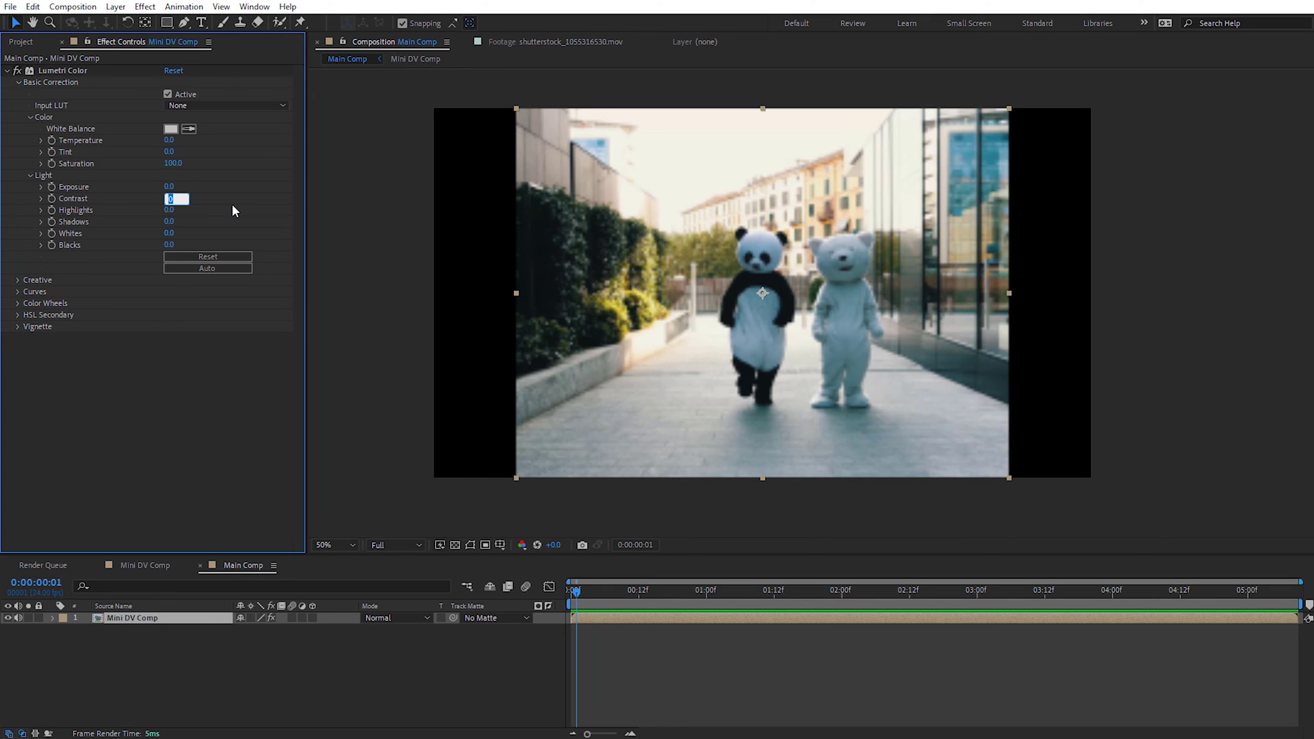
{"action": "type", "text": "50"}
{"action": "key", "text": "Return"}
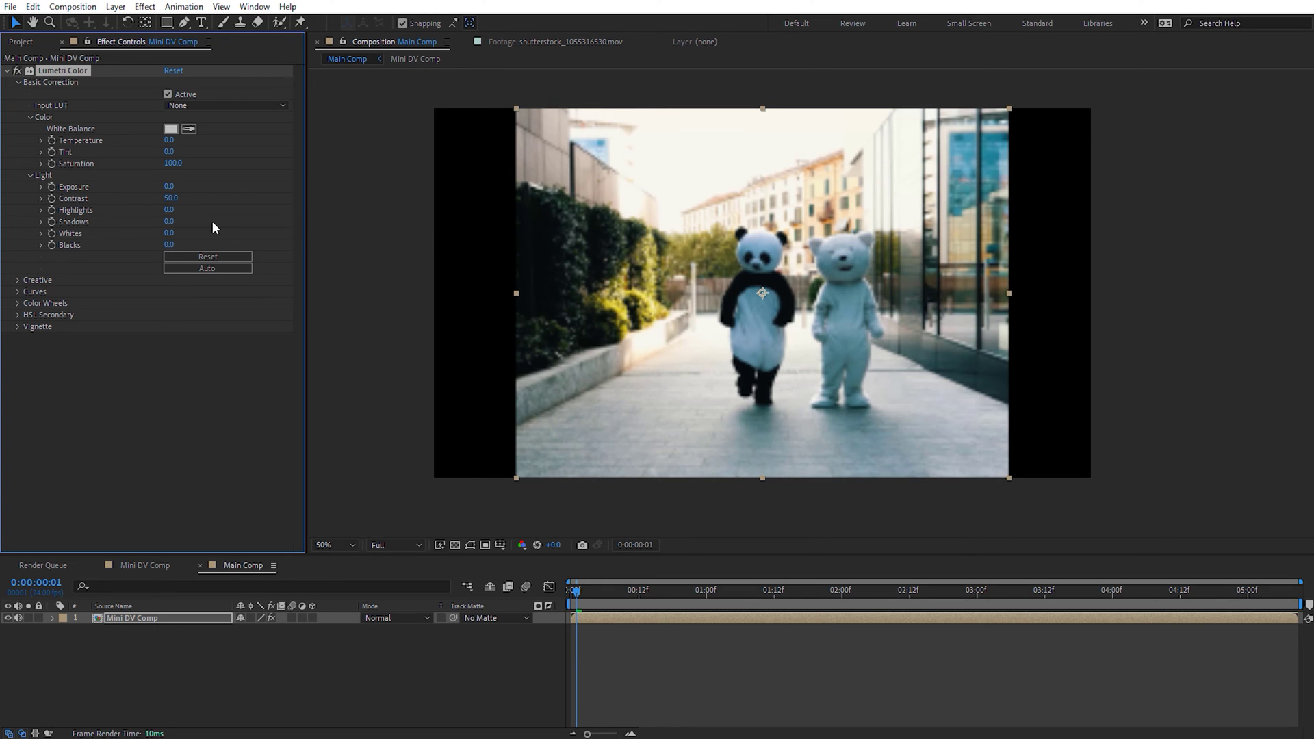
{"action": "left_click", "coordinate": [168, 211]}
{"action": "type", "text": "30"}
{"action": "key", "text": "Return"}
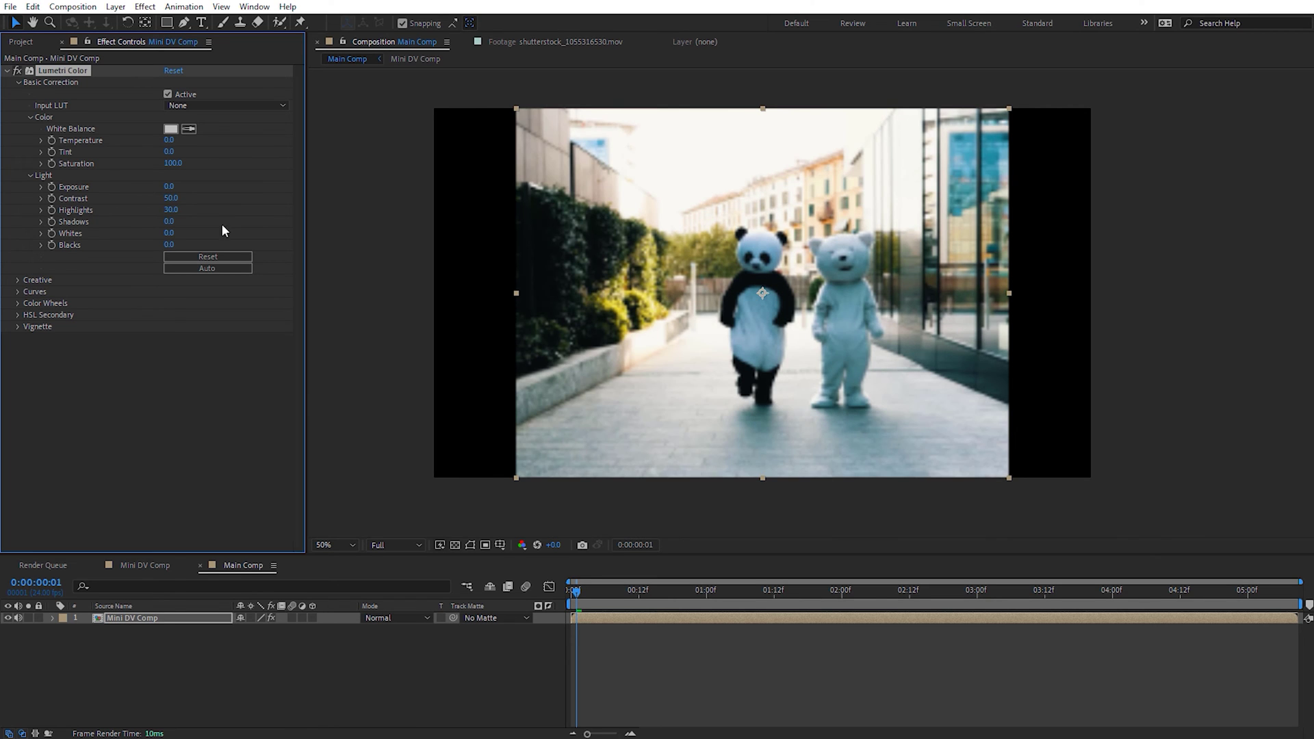
{"action": "left_click", "coordinate": [168, 234]}
{"action": "type", "text": "30"}
{"action": "key", "text": "Return"}
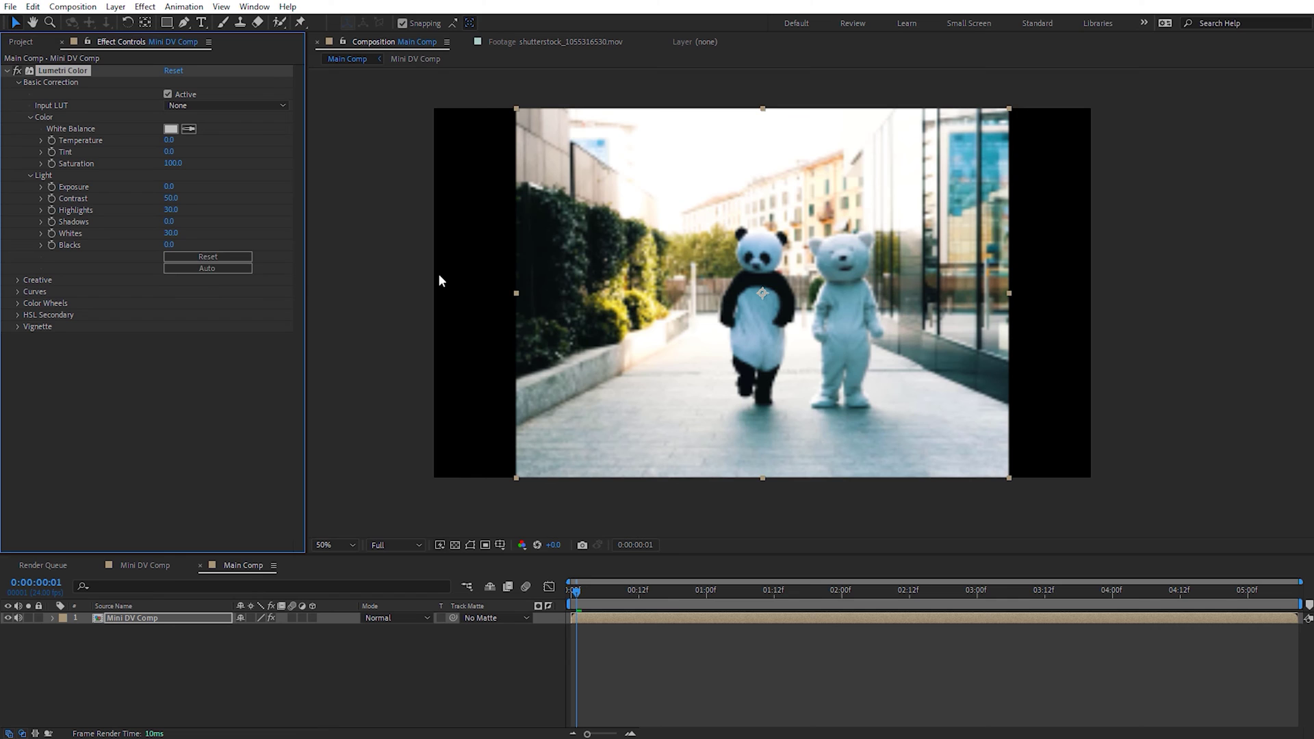
{"action": "left_click", "coordinate": [170, 245]}
{"action": "type", "text": "-30"}
{"action": "key", "text": "Return"}
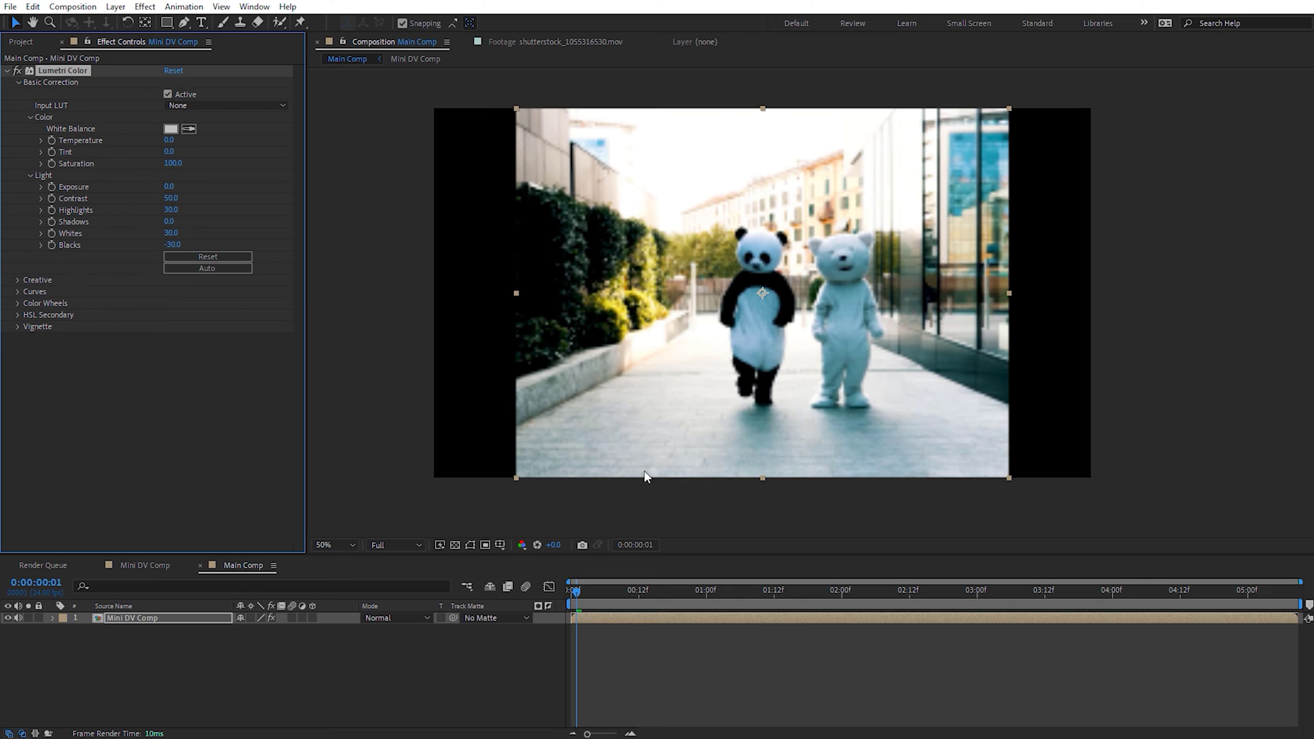
- Scrub the footage to preview the grade, then expand the Curves section
{"action": "left_click_drag", "start_coordinate": [576, 592], "coordinate": [729, 583]}
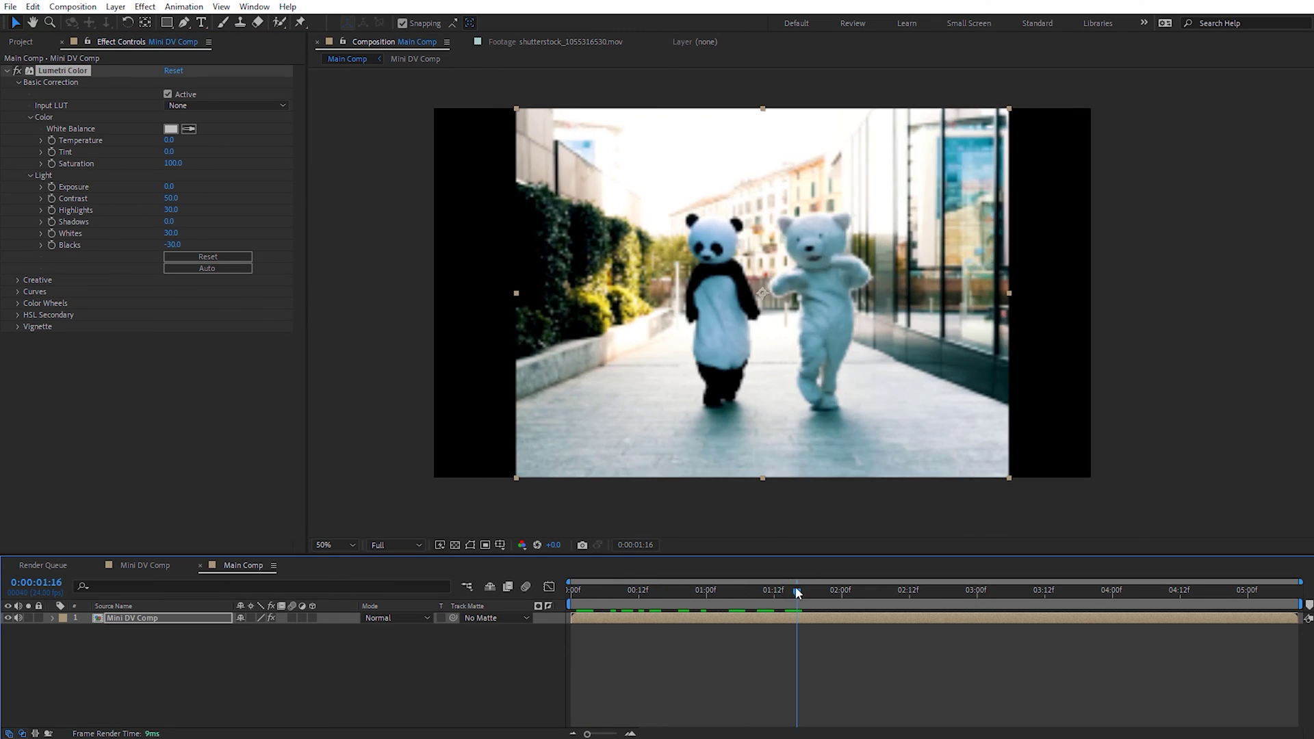
{"action": "scroll", "coordinate": [845, 392], "scroll_direction": "up", "scroll_amount": 2}
{"action": "left_click_drag", "start_coordinate": [845, 392], "coordinate": [712, 331]}
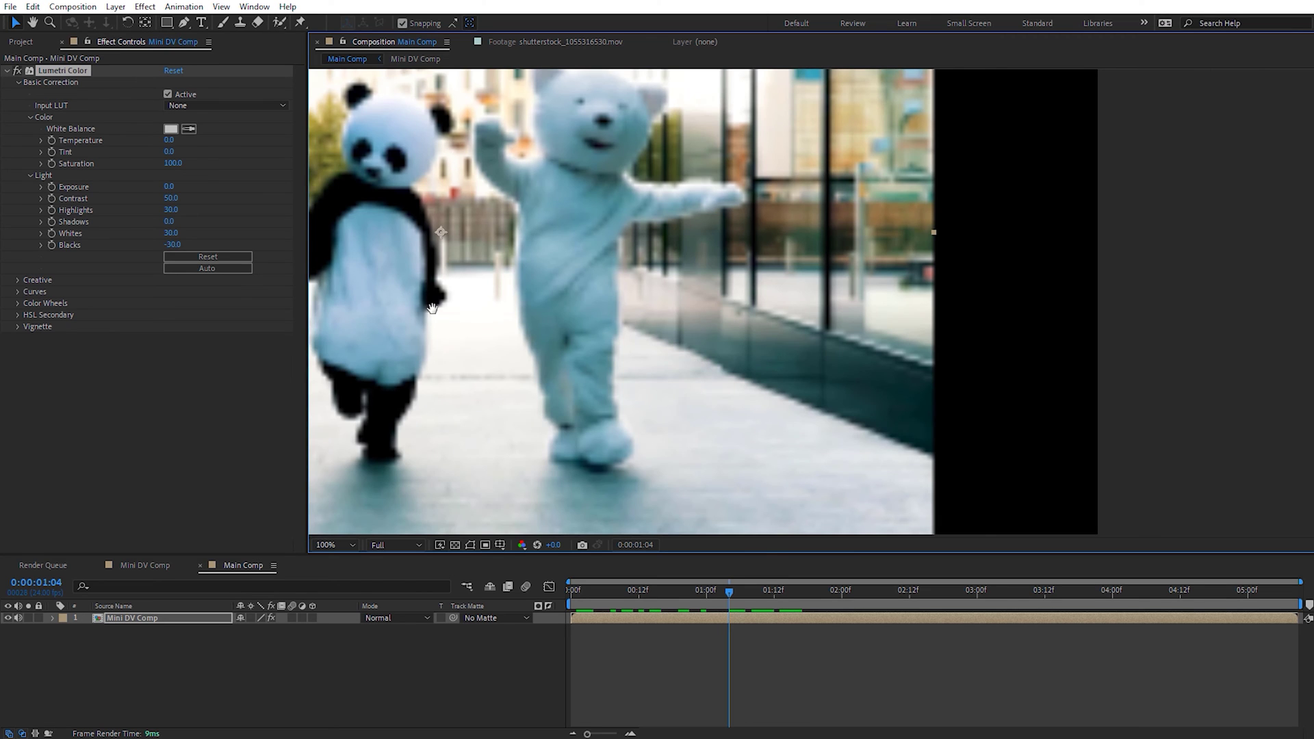
{"action": "scroll", "coordinate": [704, 308], "scroll_direction": "down", "scroll_amount": 2}
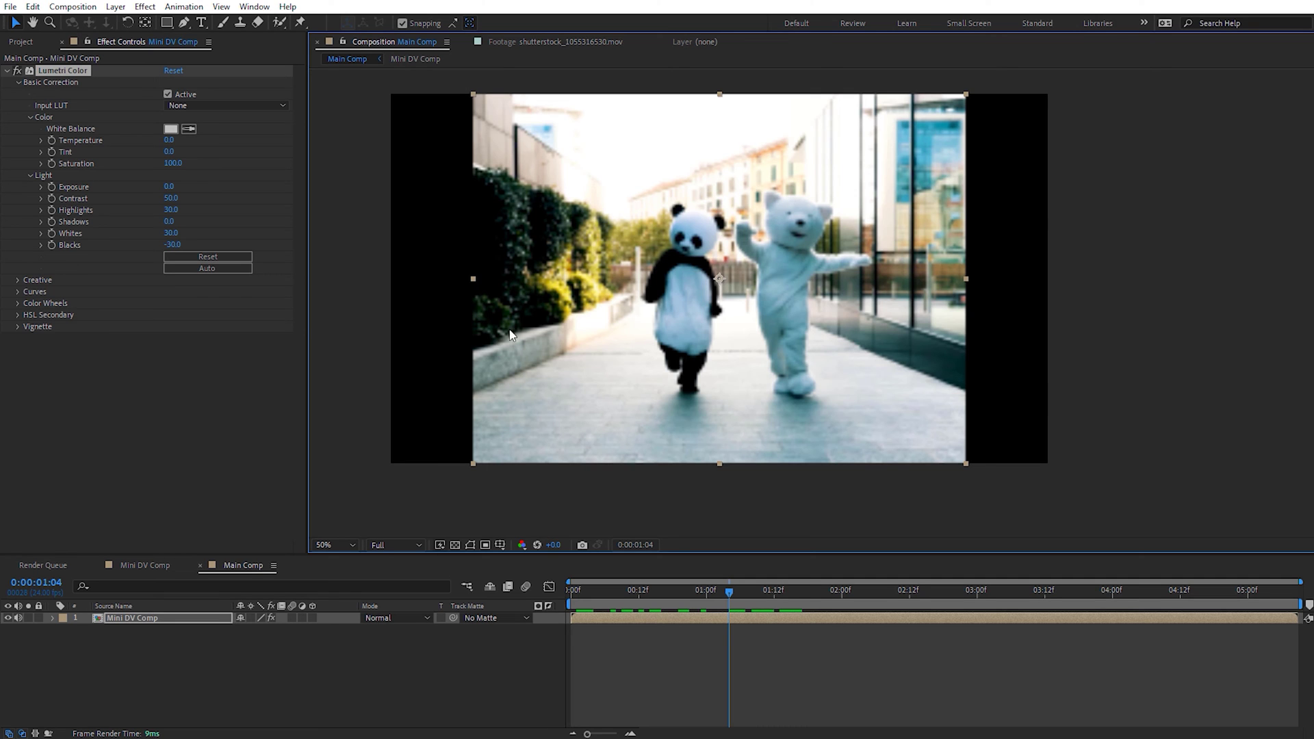
{"action": "left_click", "coordinate": [19, 291]}
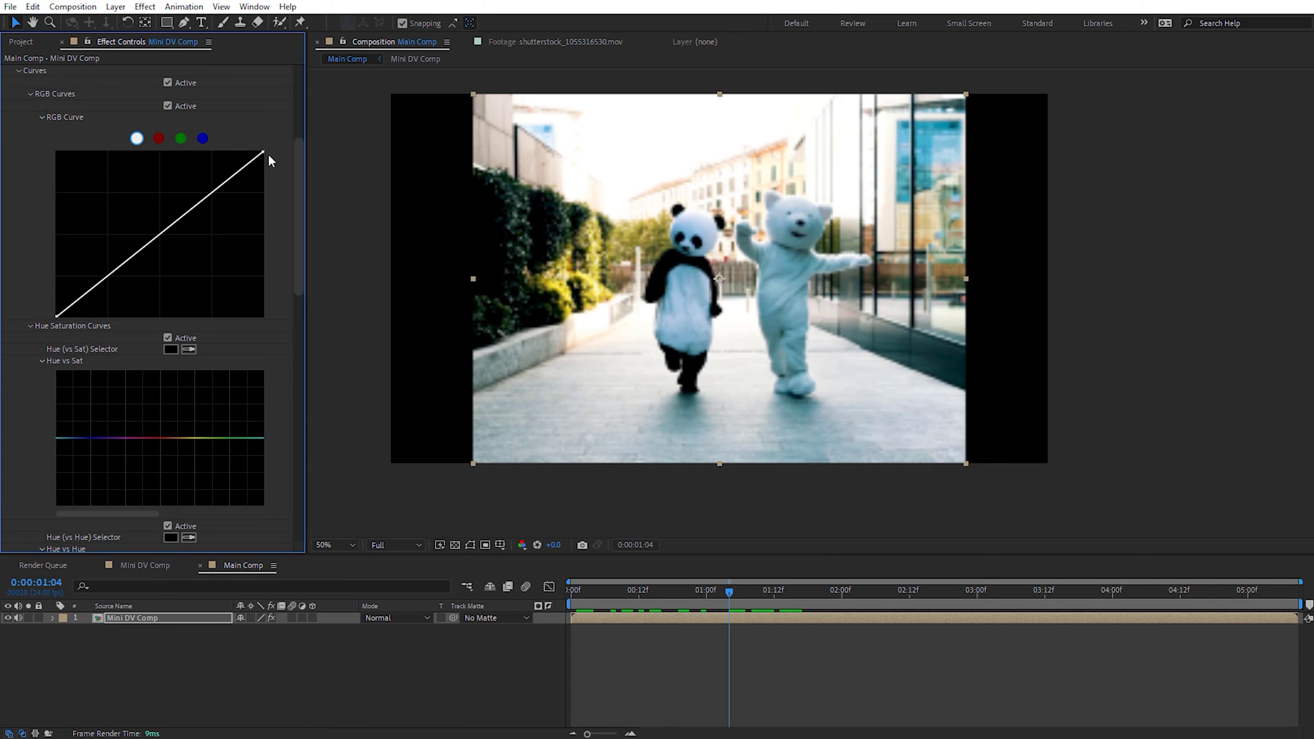
- Pull the RGB curve's white point down and black point up, then collapse Lumetri Color
{"action": "left_click_drag", "start_coordinate": [264, 153], "coordinate": [266, 166]}
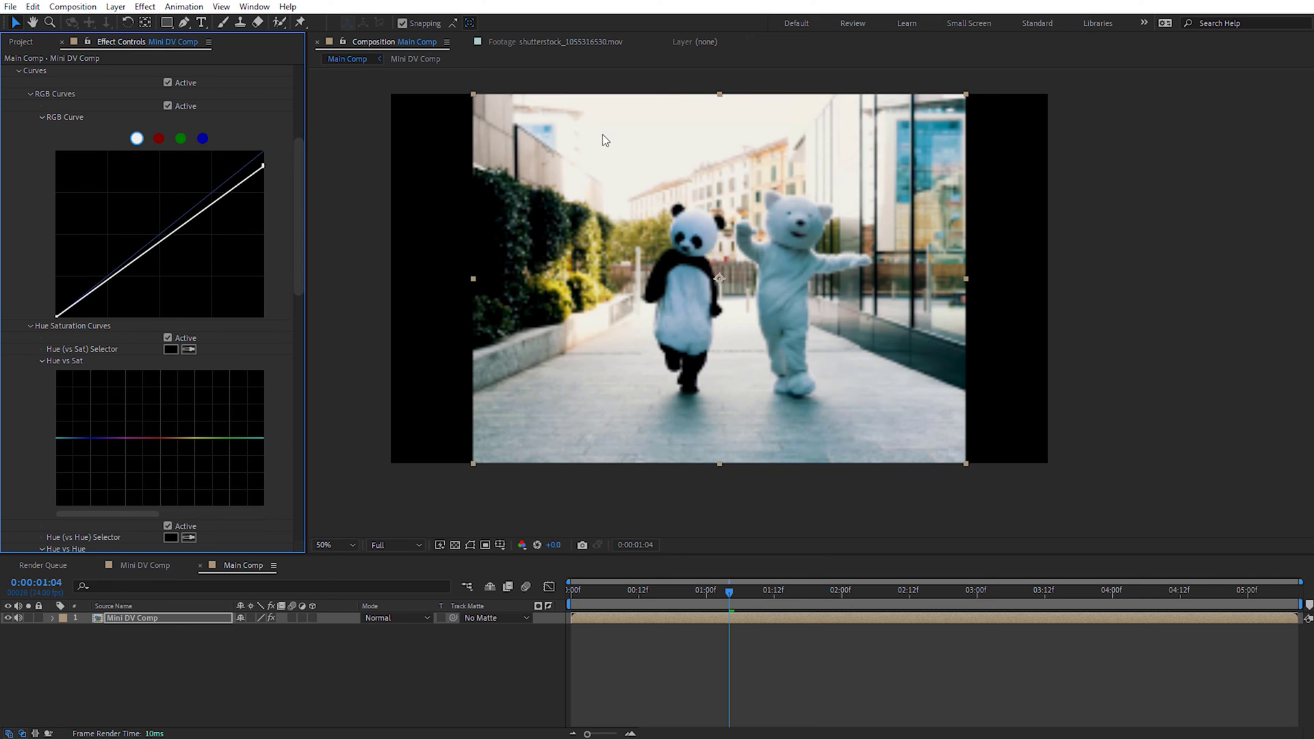
{"action": "left_click_drag", "start_coordinate": [57, 317], "coordinate": [64, 308]}
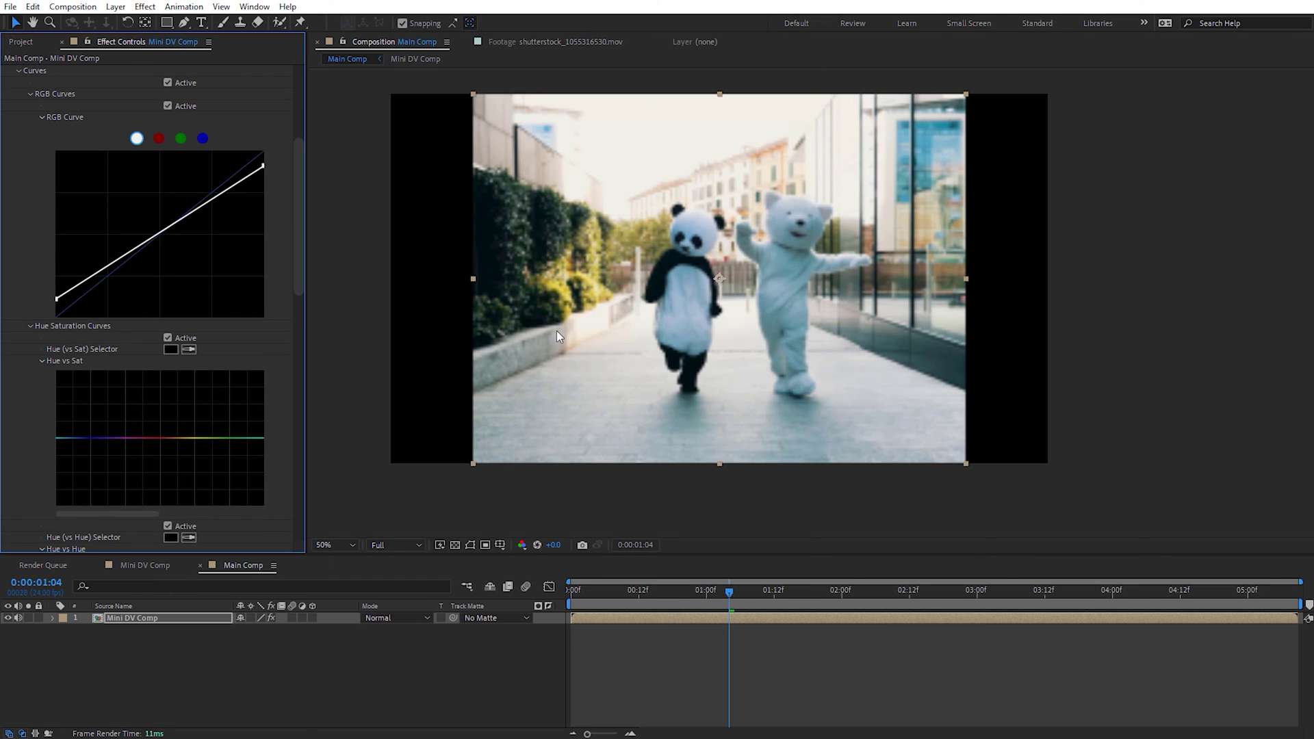
{"action": "left_click_drag", "start_coordinate": [301, 276], "coordinate": [306, 207]}
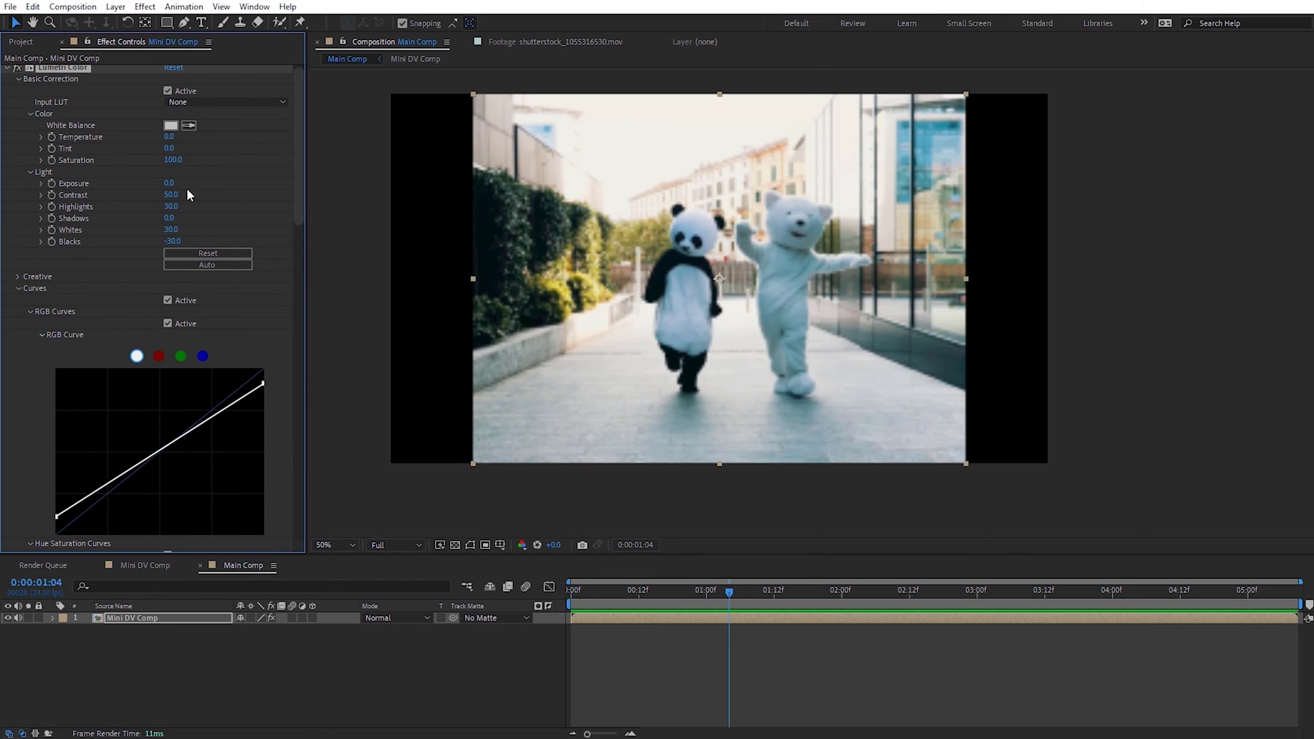
{"action": "left_click", "coordinate": [6, 70]}
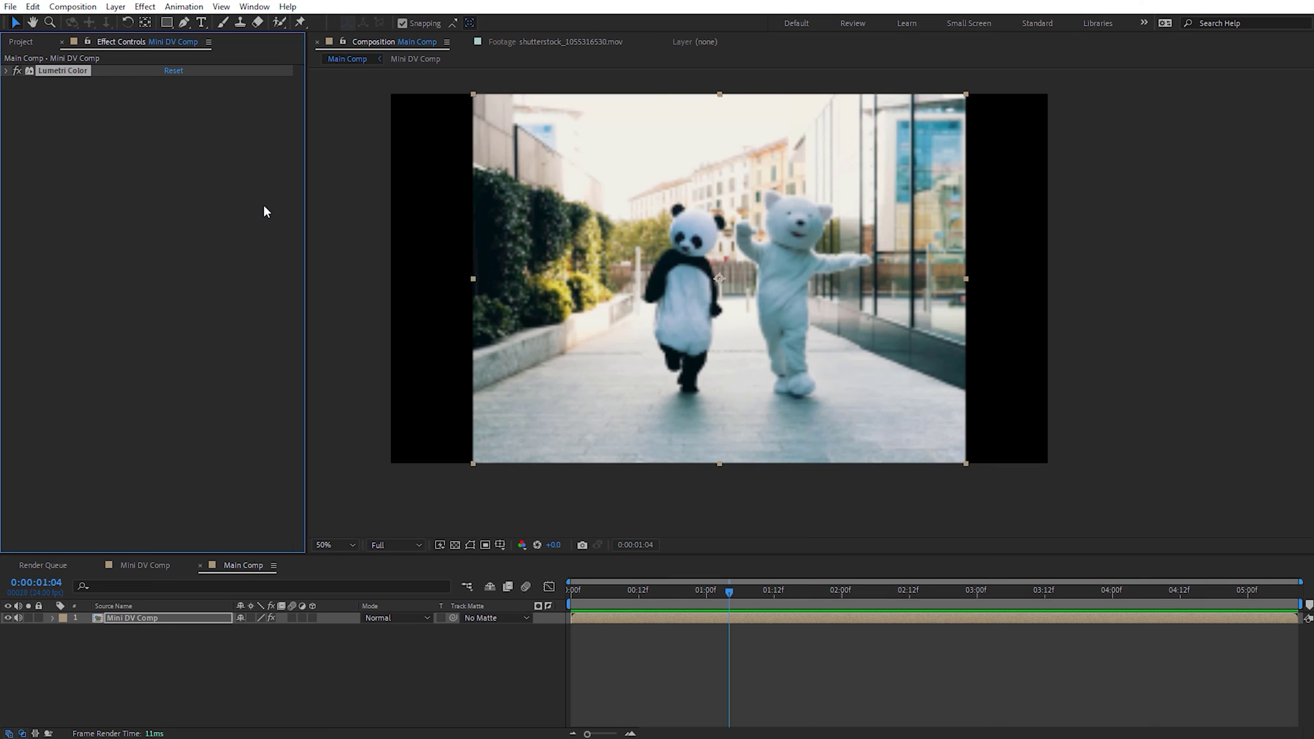
- Add Channel Blur with Blue Blurriness set to 3
{"action": "left_click", "coordinate": [148, 10]}
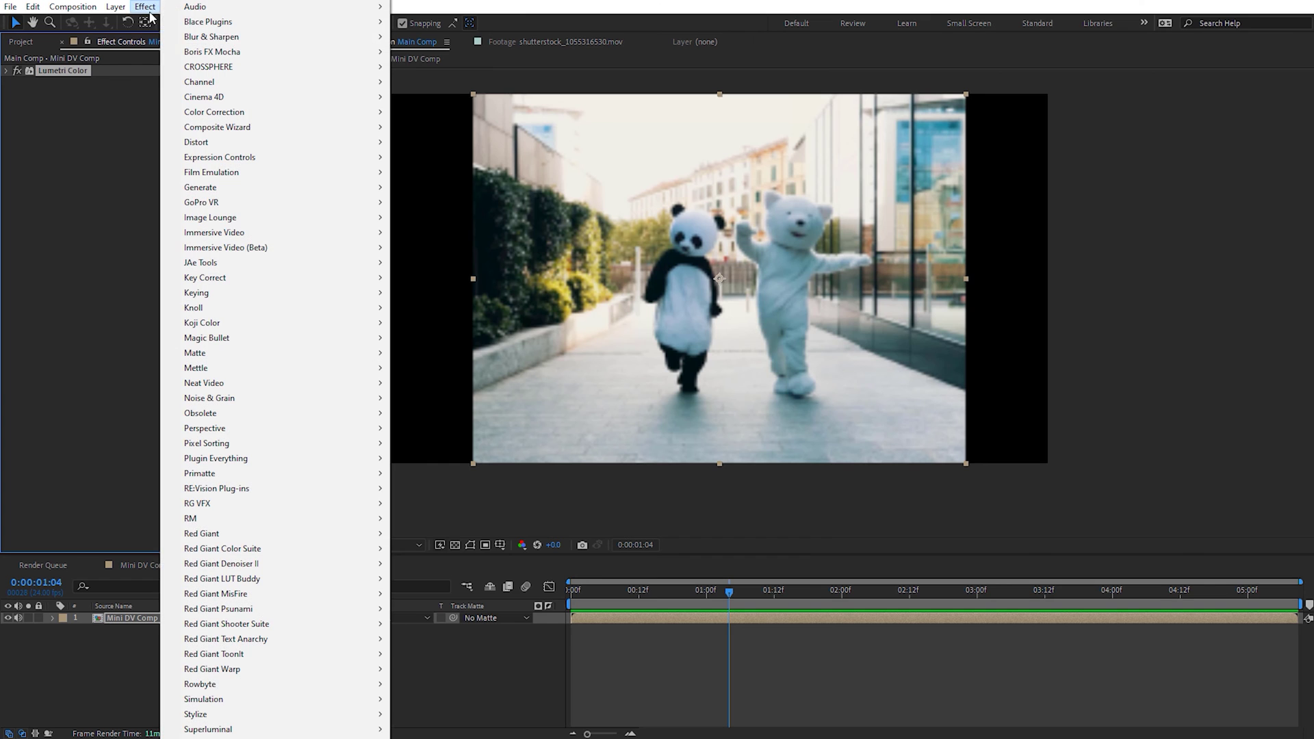
{"action": "mouse_move", "coordinate": [211, 40]}
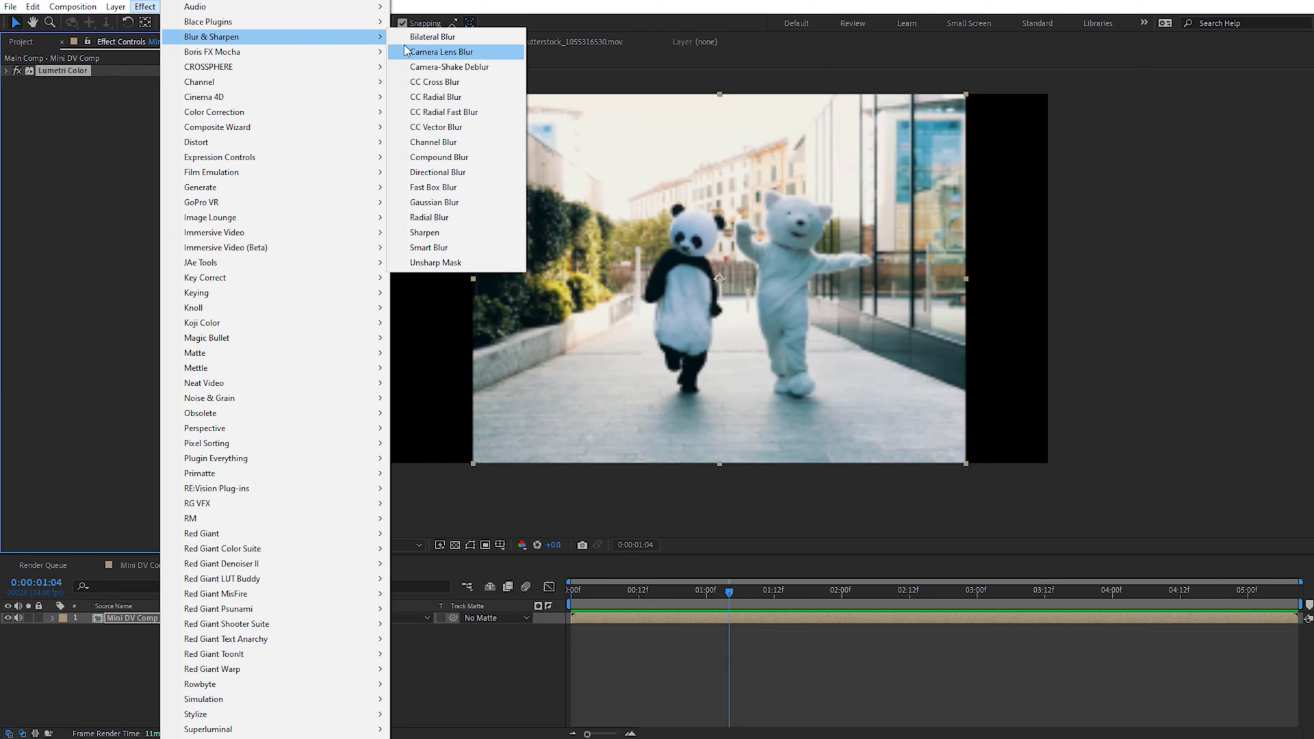
{"action": "left_click", "coordinate": [438, 142]}
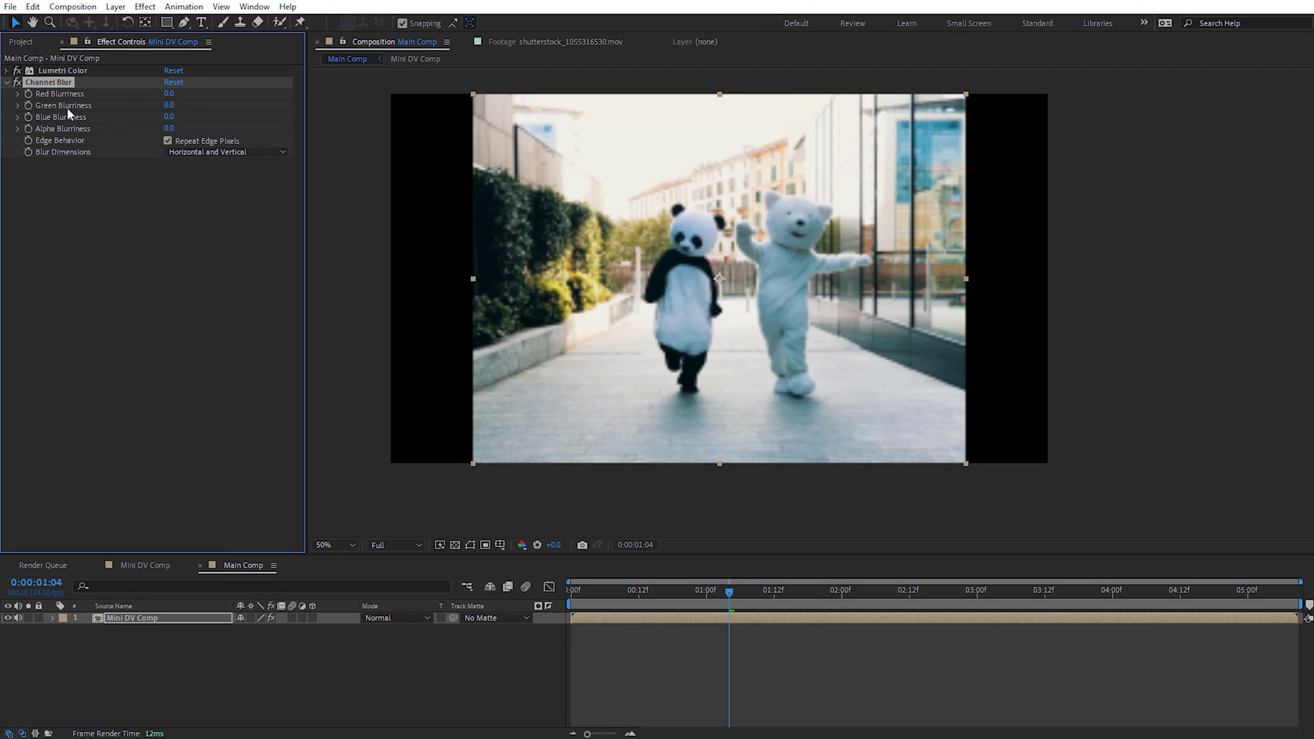
{"action": "left_click", "coordinate": [170, 117]}
{"action": "type", "text": "3"}
{"action": "key", "text": "Return"}
- Zoom in to inspect the blue blur and toggle Channel Blur off and on to compare
{"action": "key", "text": "period"}
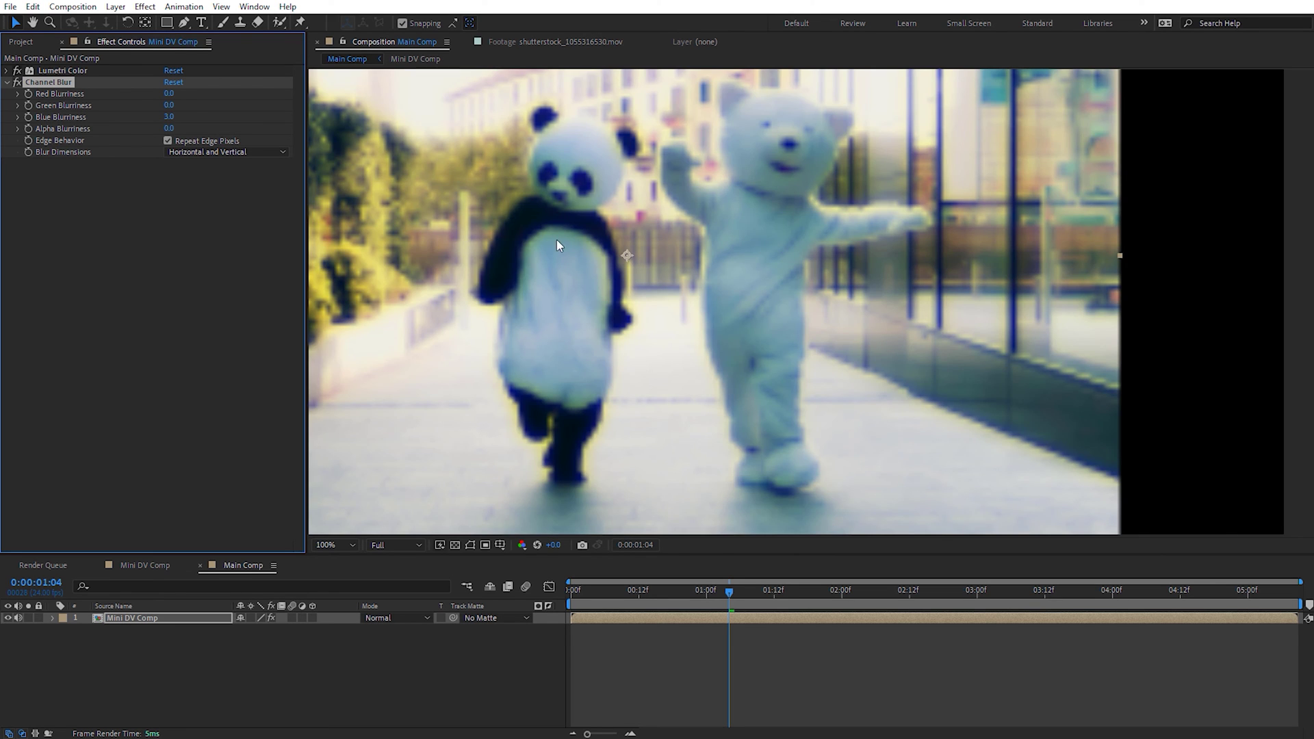
{"action": "left_click_drag", "start_coordinate": [710, 162], "coordinate": [767, 276]}
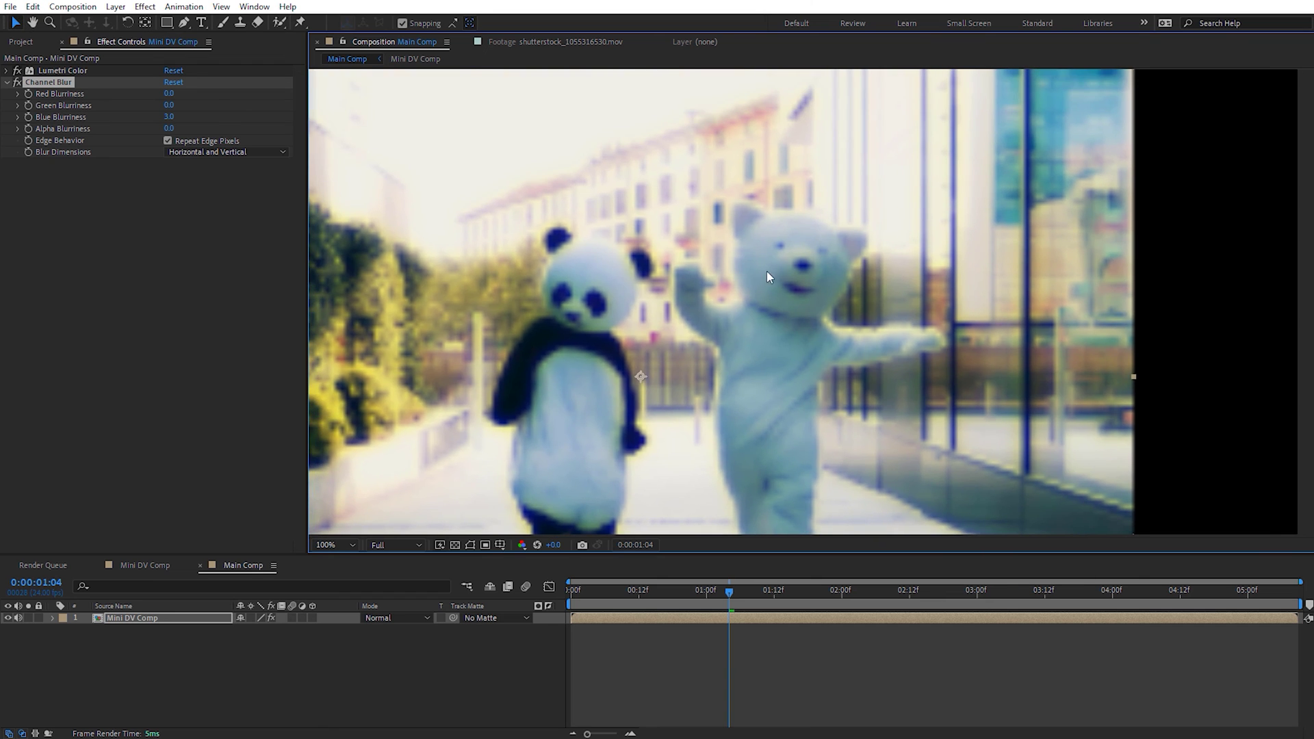
{"action": "scroll", "coordinate": [815, 403], "scroll_direction": "down", "scroll_amount": 2}
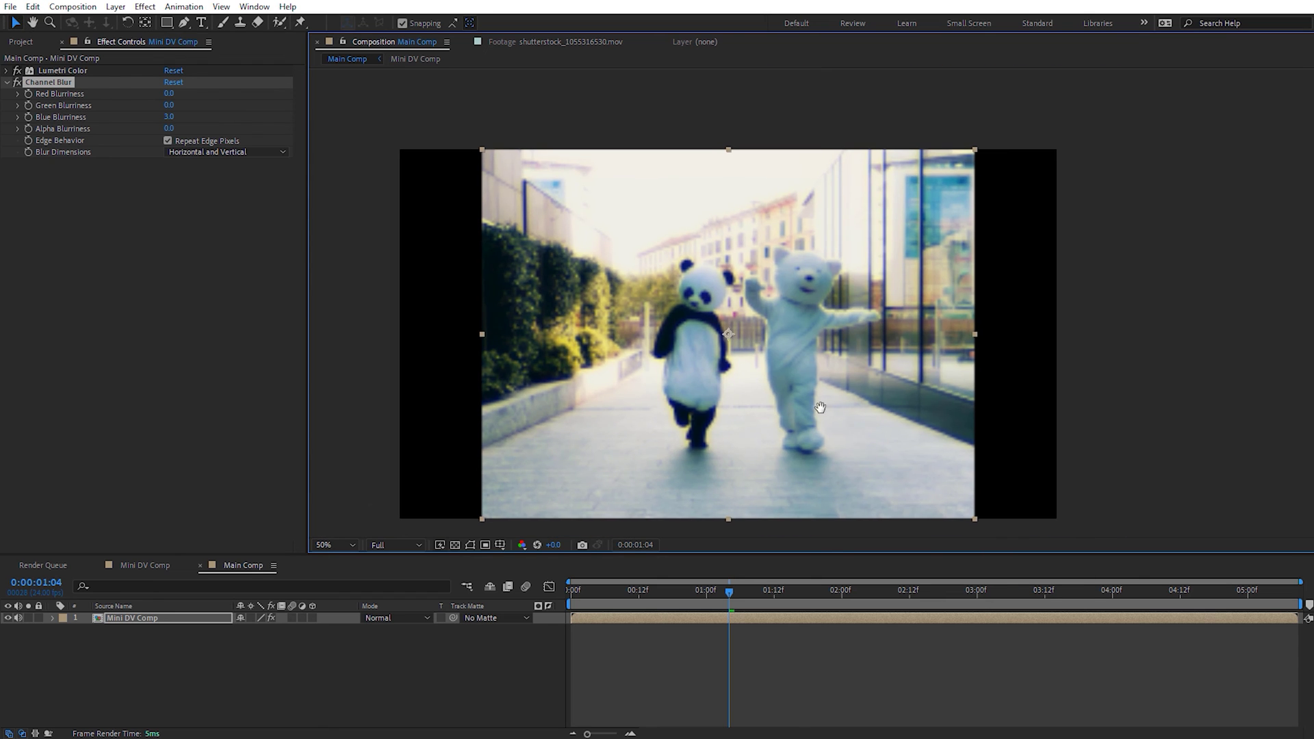
{"action": "left_click_drag", "start_coordinate": [821, 409], "coordinate": [820, 390]}
{"action": "key", "text": "v"}
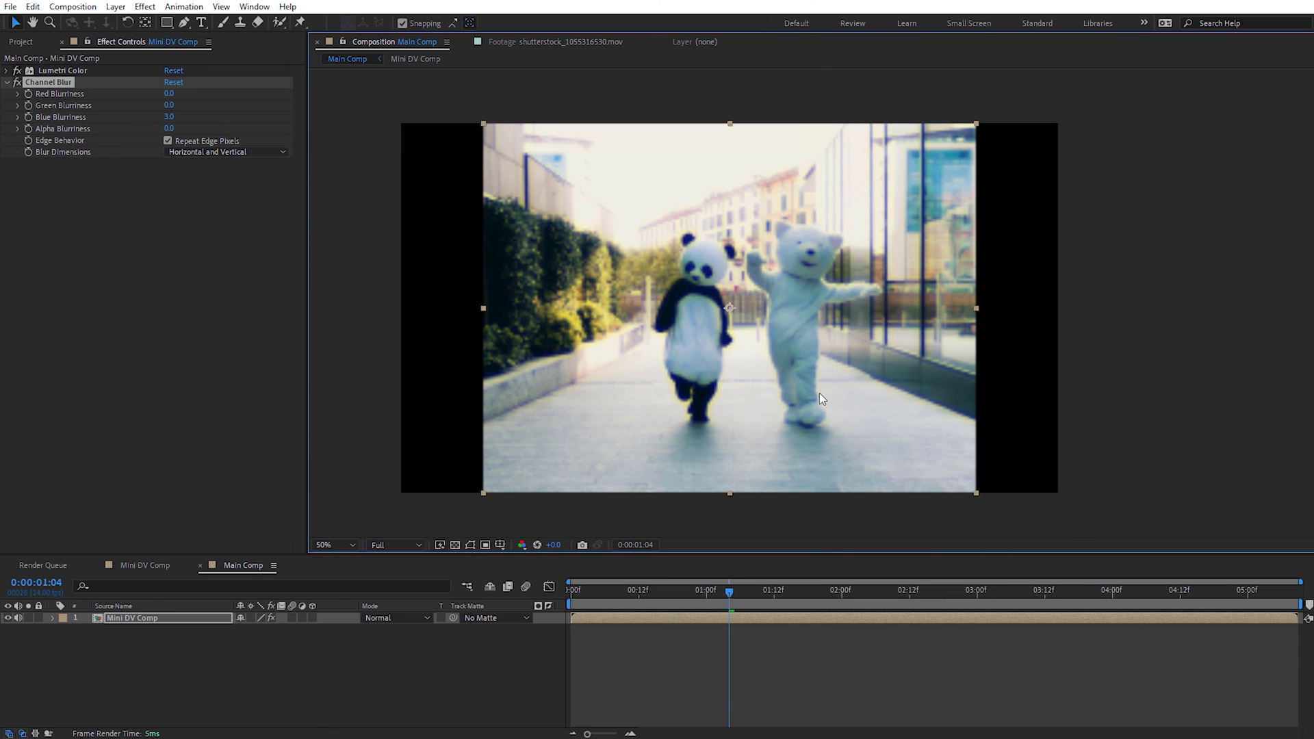
{"action": "left_click", "coordinate": [18, 83]}
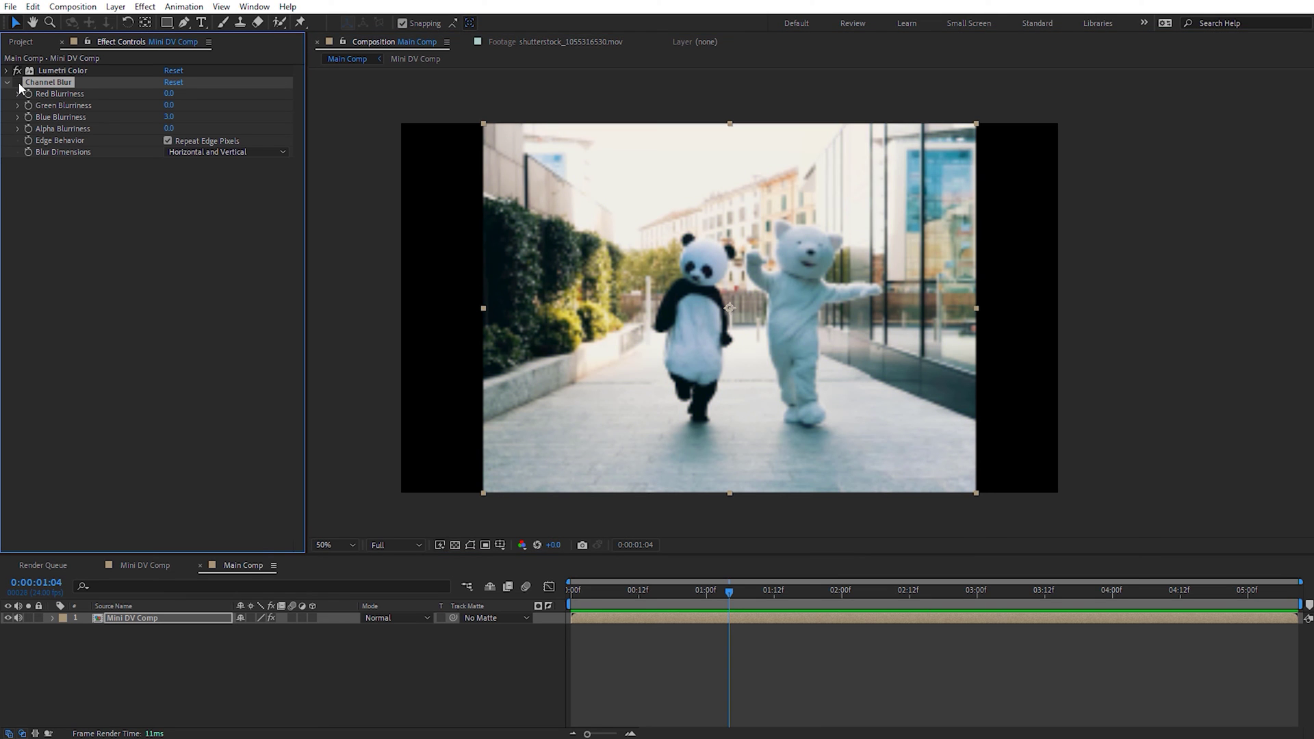
{"action": "left_click", "coordinate": [19, 82]}
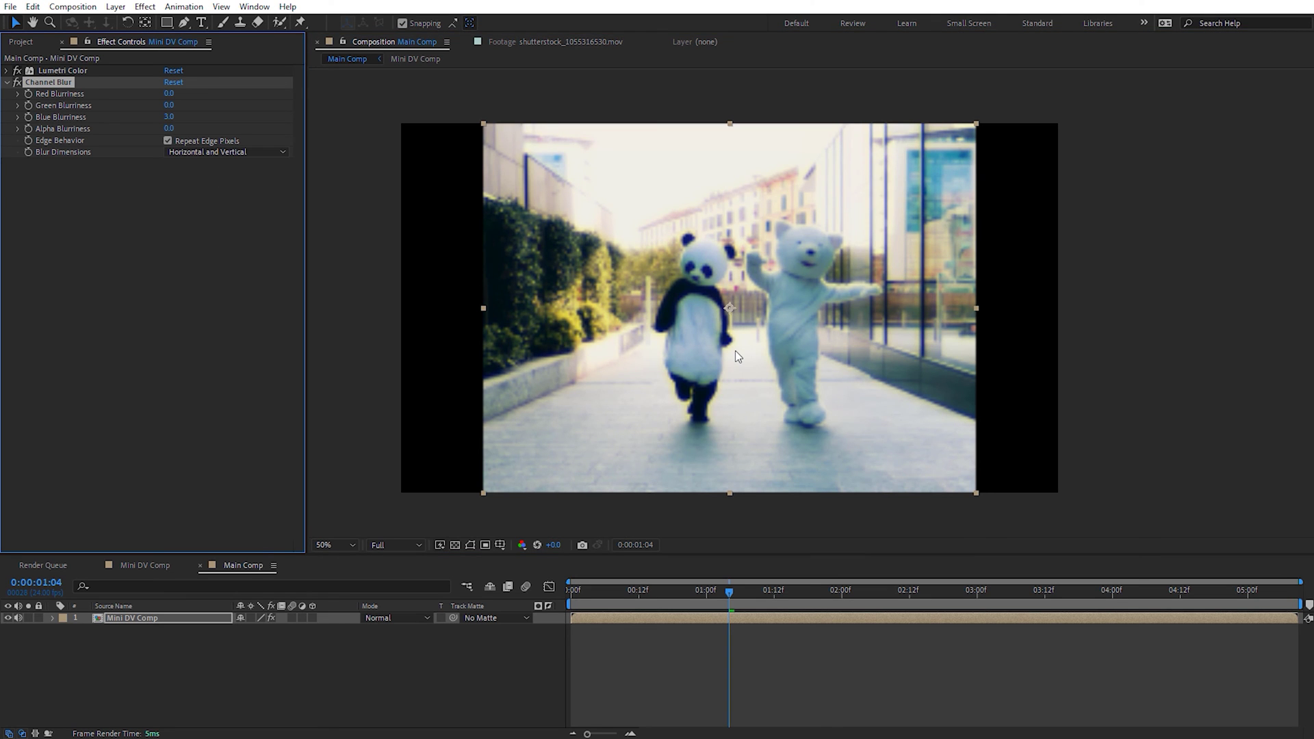
{"action": "scroll", "coordinate": [733, 383], "scroll_direction": "up", "scroll_amount": 2}
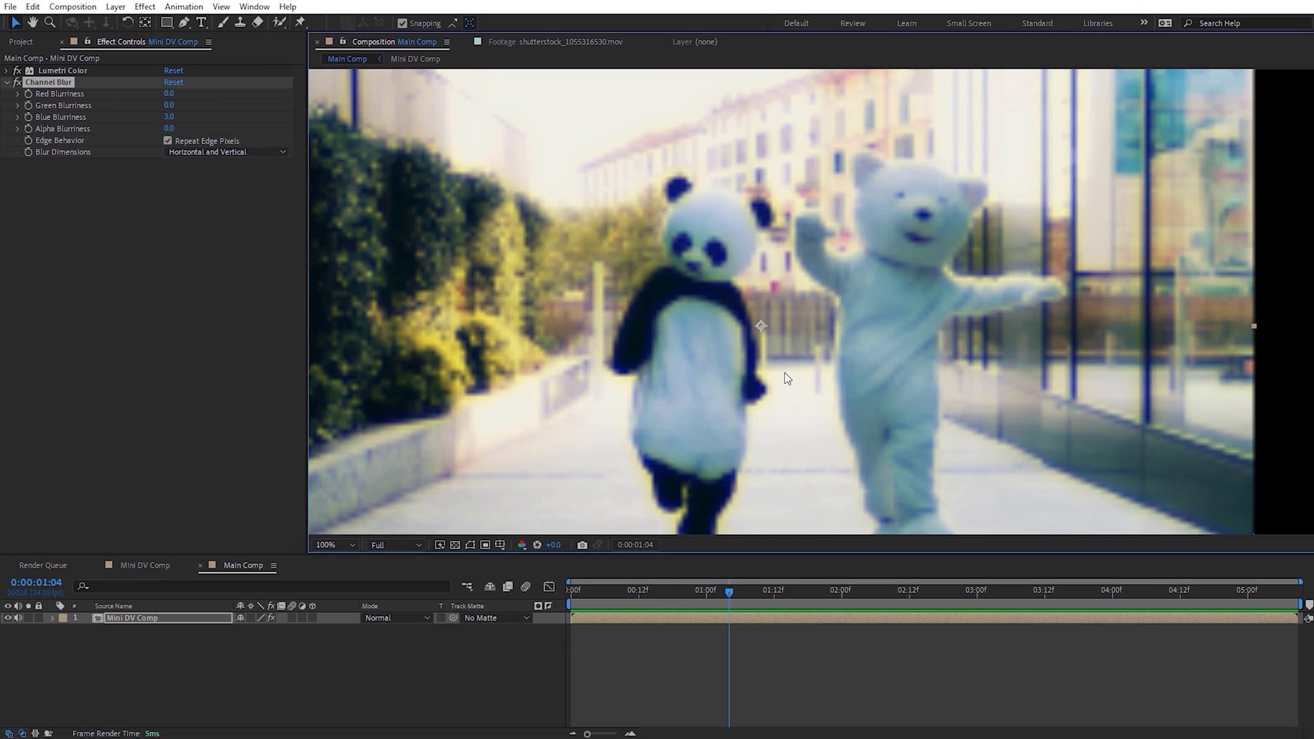
- Add Unsharp Mask with Amount 150 and Radius 2
{"action": "left_click", "coordinate": [145, 6]}
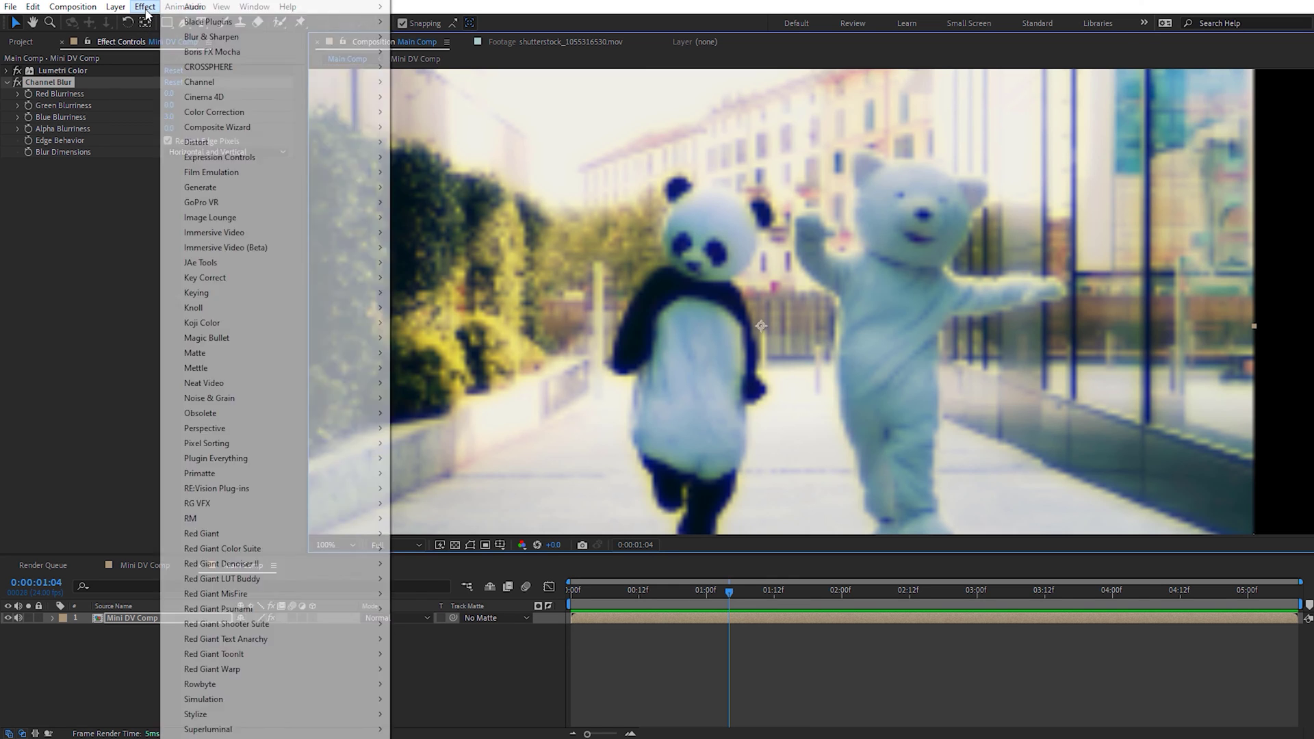
{"action": "mouse_move", "coordinate": [231, 37]}
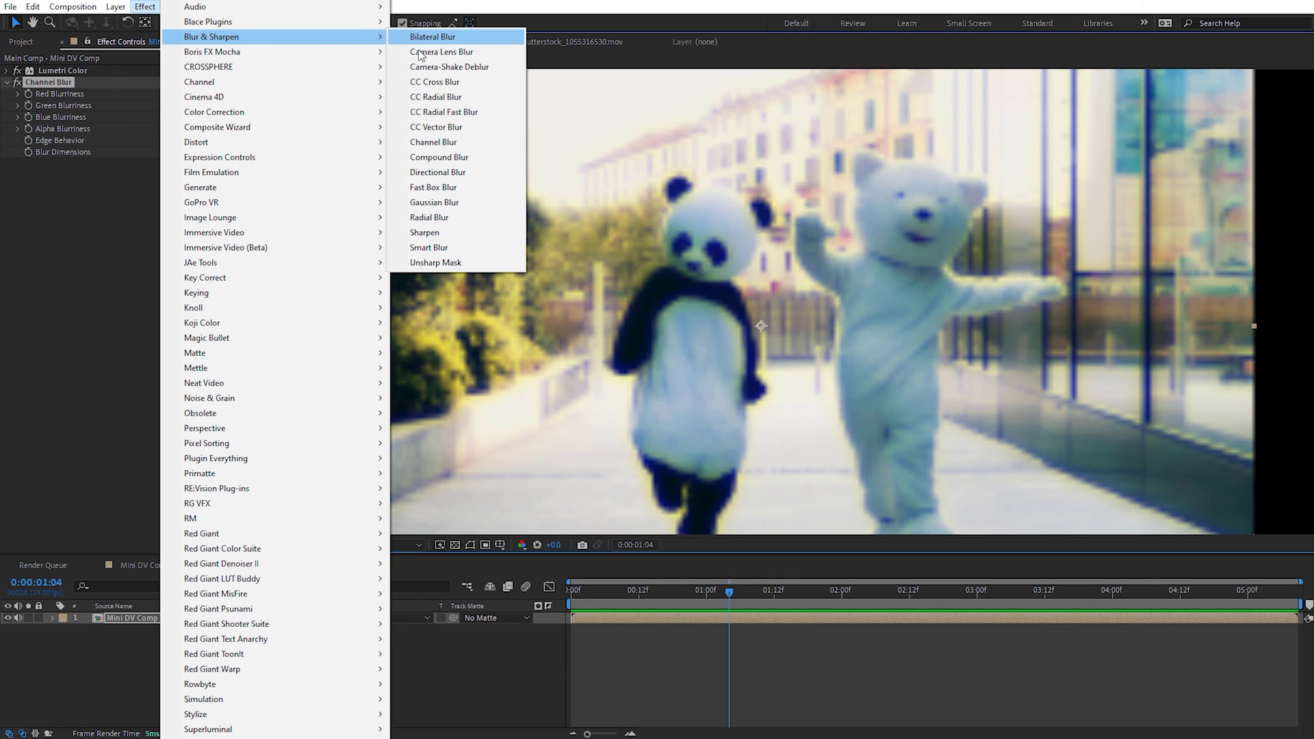
{"action": "left_click", "coordinate": [451, 263]}
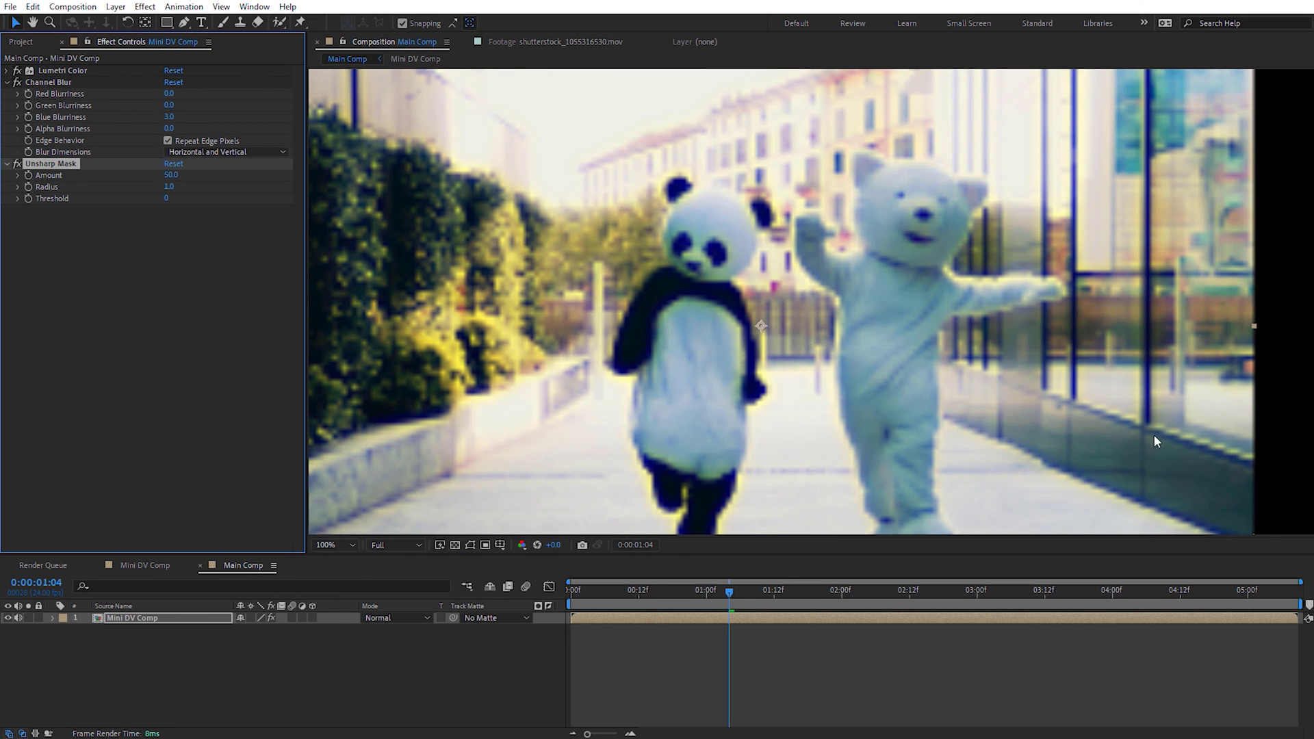
{"action": "left_click", "coordinate": [171, 176]}
{"action": "type", "text": "150"}
{"action": "key", "text": "Return"}
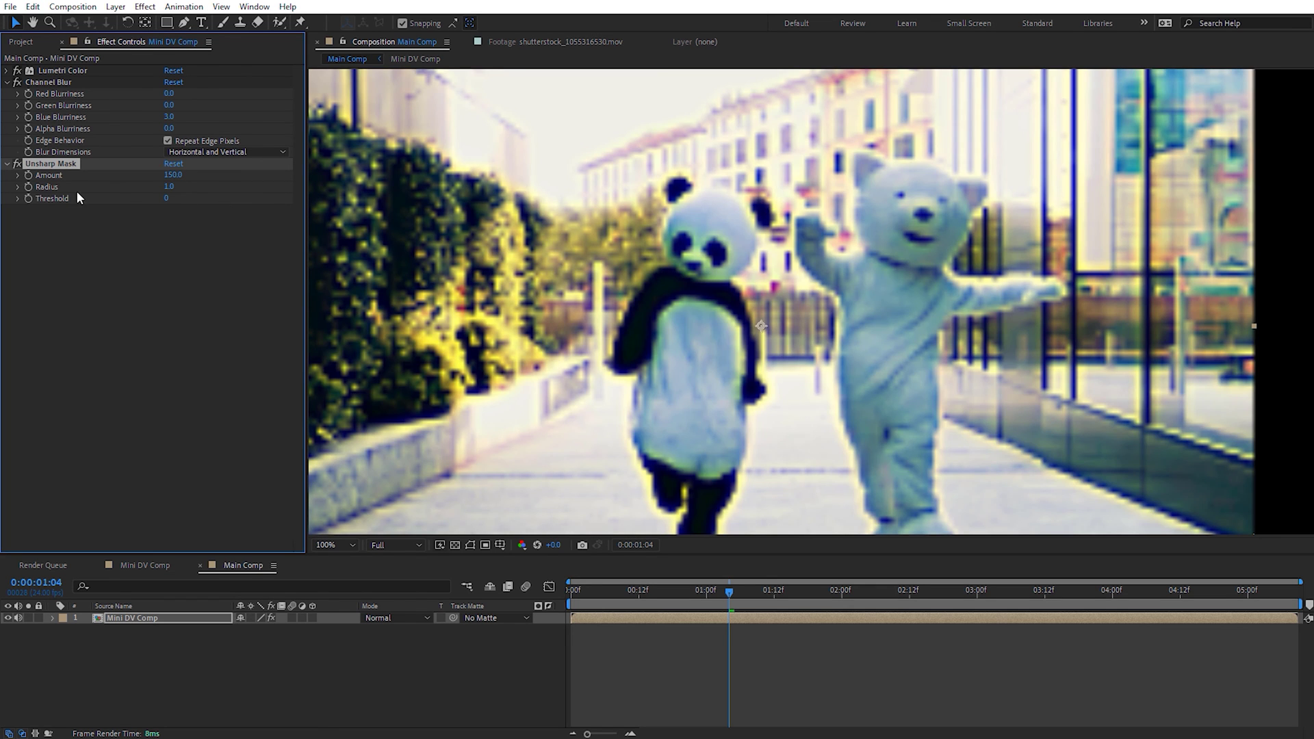
{"action": "left_click", "coordinate": [170, 188]}
{"action": "type", "text": "2"}
{"action": "key", "text": "Return"}
{"action": "key", "text": "comma"}
- Recenter the view, move the playhead to 00:22 and play a short preview
{"action": "key", "text": "h"}
{"action": "left_click_drag", "start_coordinate": [809, 276], "coordinate": [795, 262]}
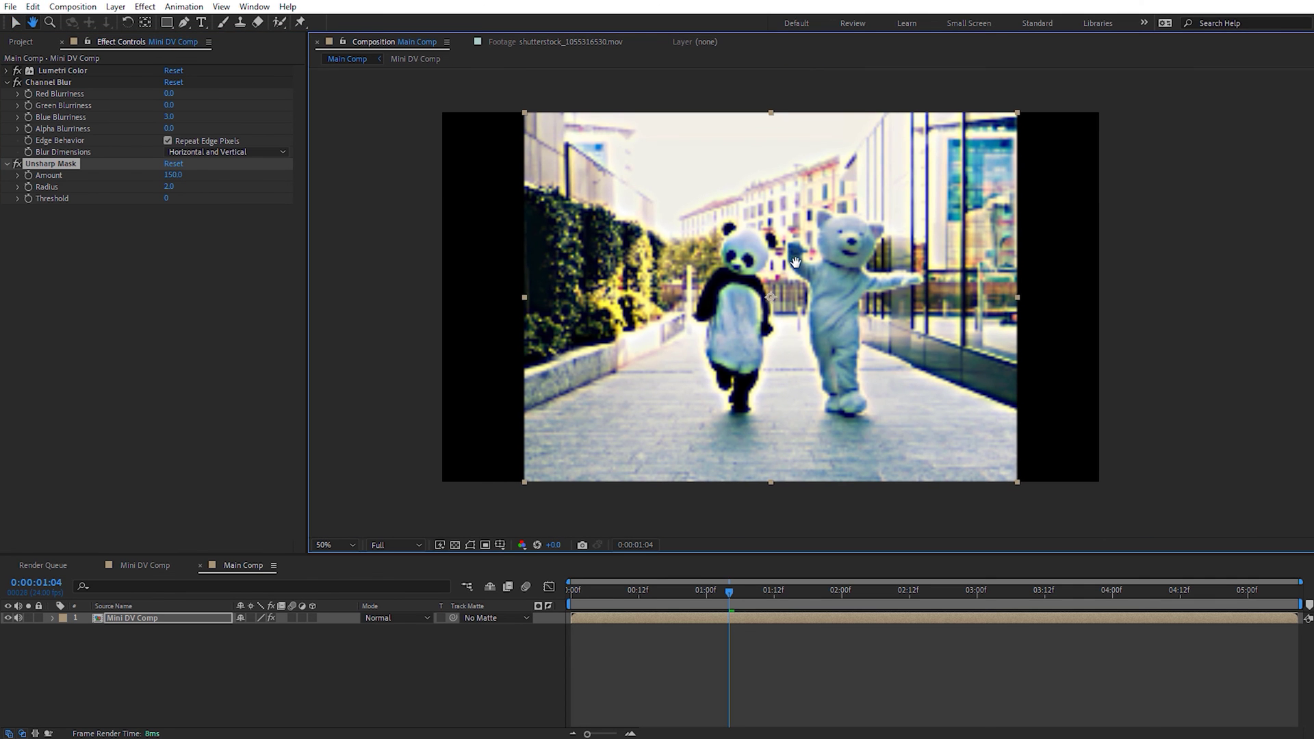
{"action": "key", "text": "v"}
{"action": "left_click_drag", "start_coordinate": [593, 590], "coordinate": [701, 591]}
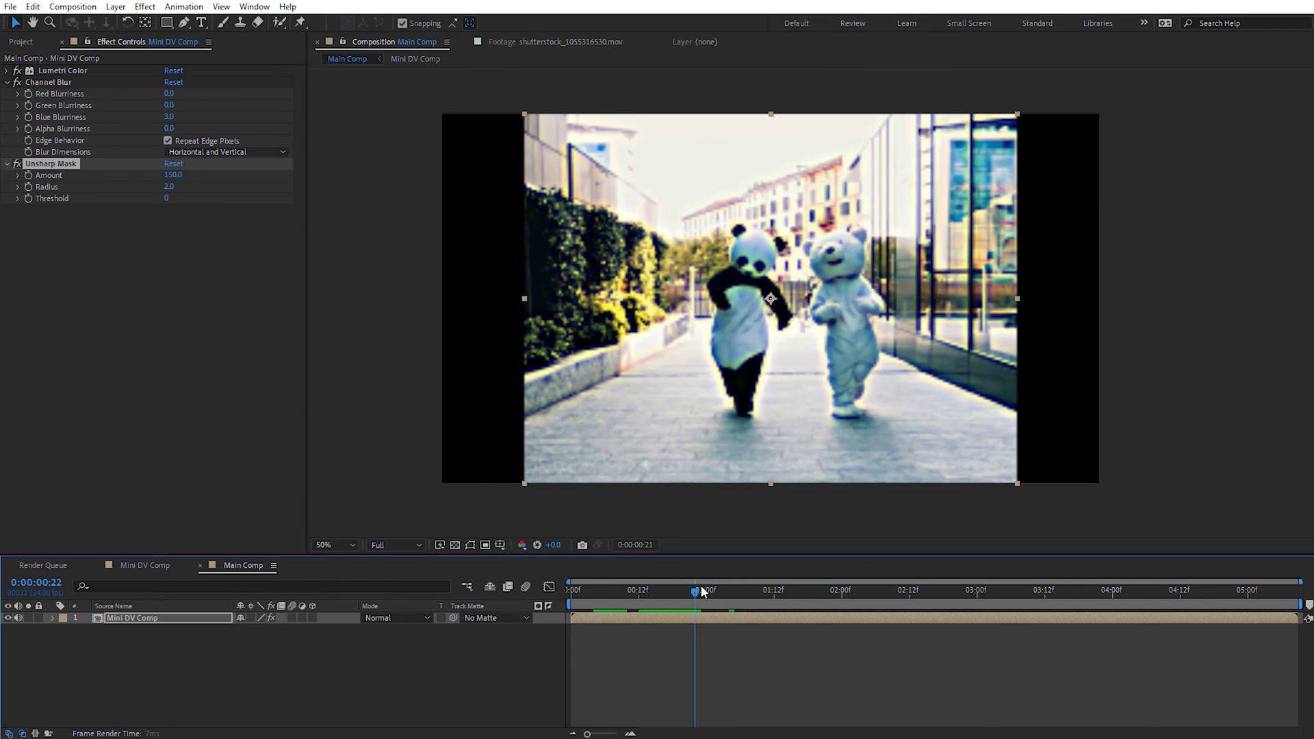
{"action": "key", "text": "space"}
{"action": "key", "text": "space"}
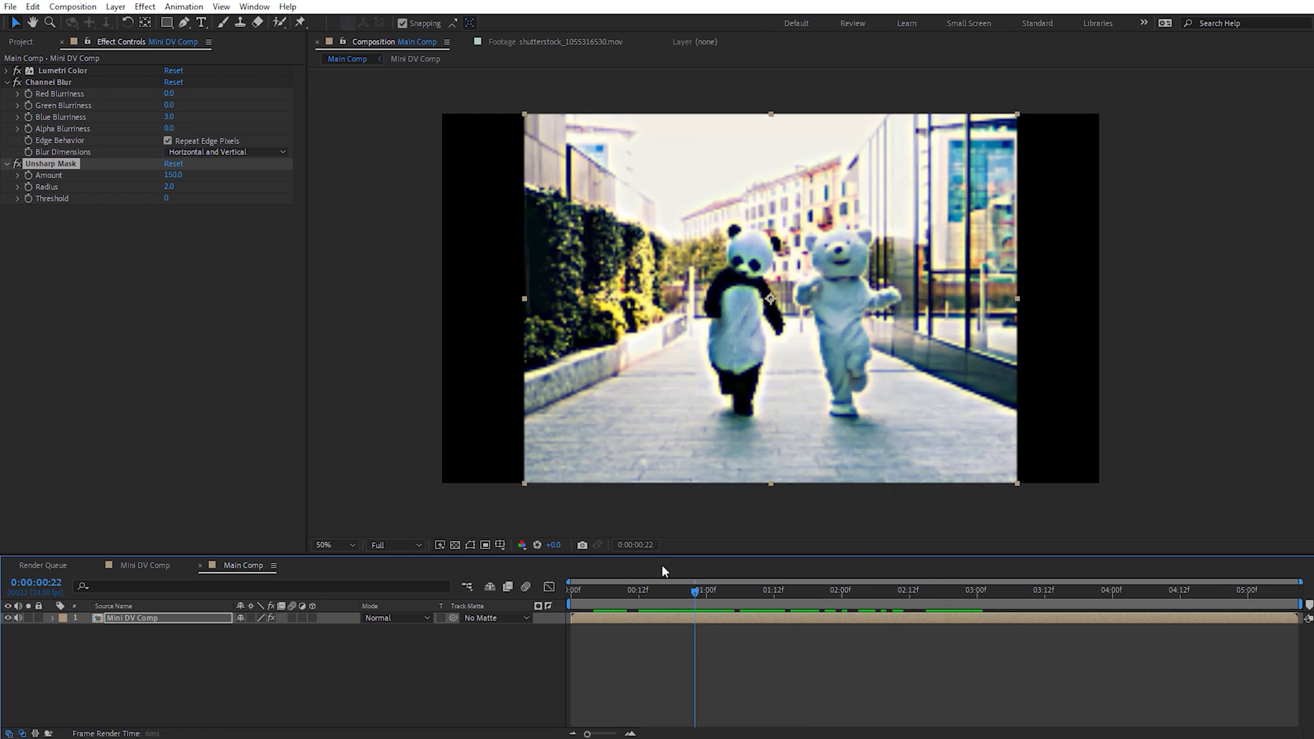
{"action": "key", "text": "space"}
{"action": "key", "text": "space"}
- Compare the sharpening on and off, then try Amount 300 with Radius 1
{"action": "left_click", "coordinate": [19, 164]}
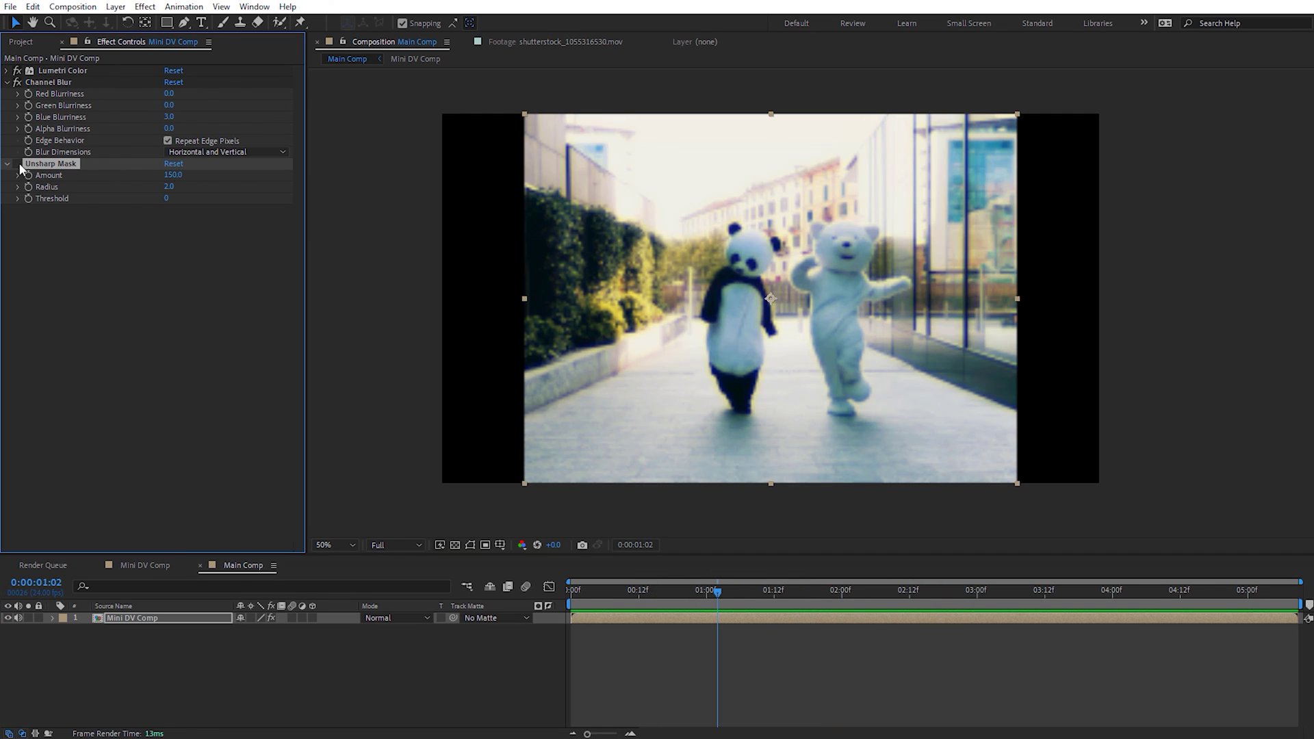
{"action": "left_click", "coordinate": [18, 165]}
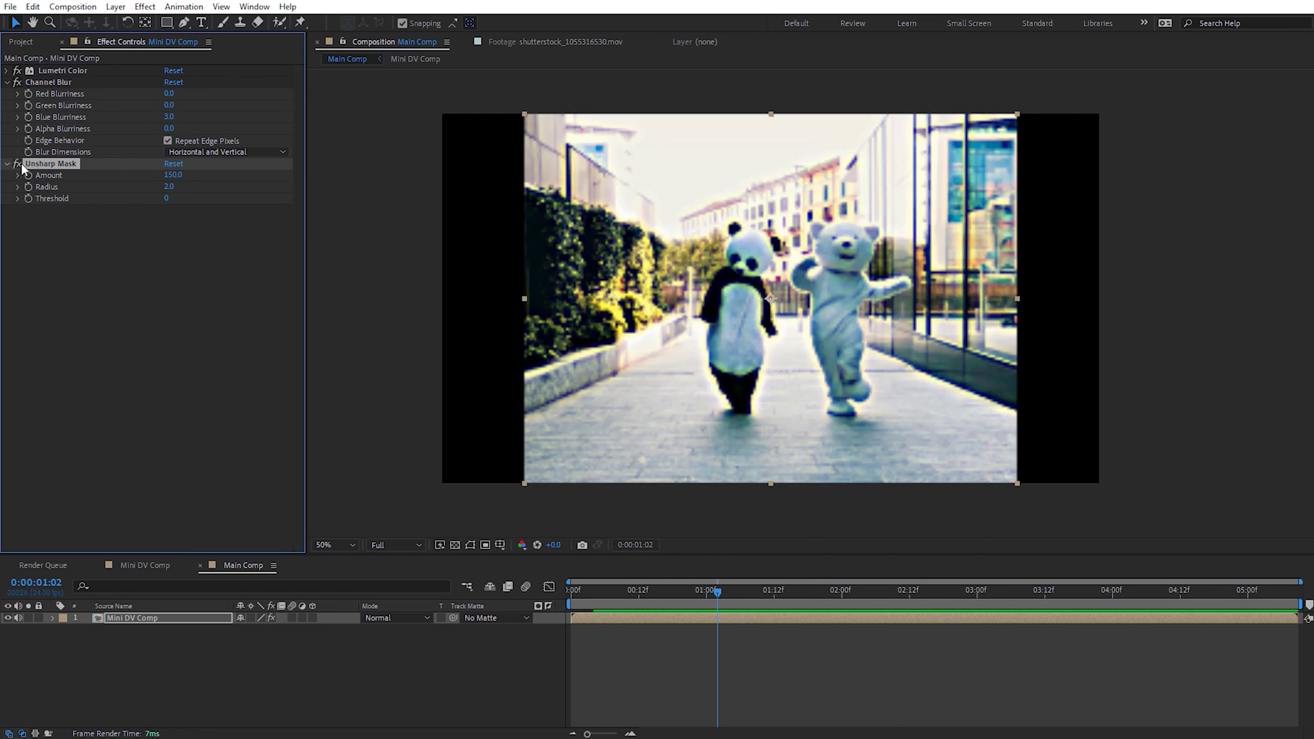
{"action": "left_click", "coordinate": [211, 204]}
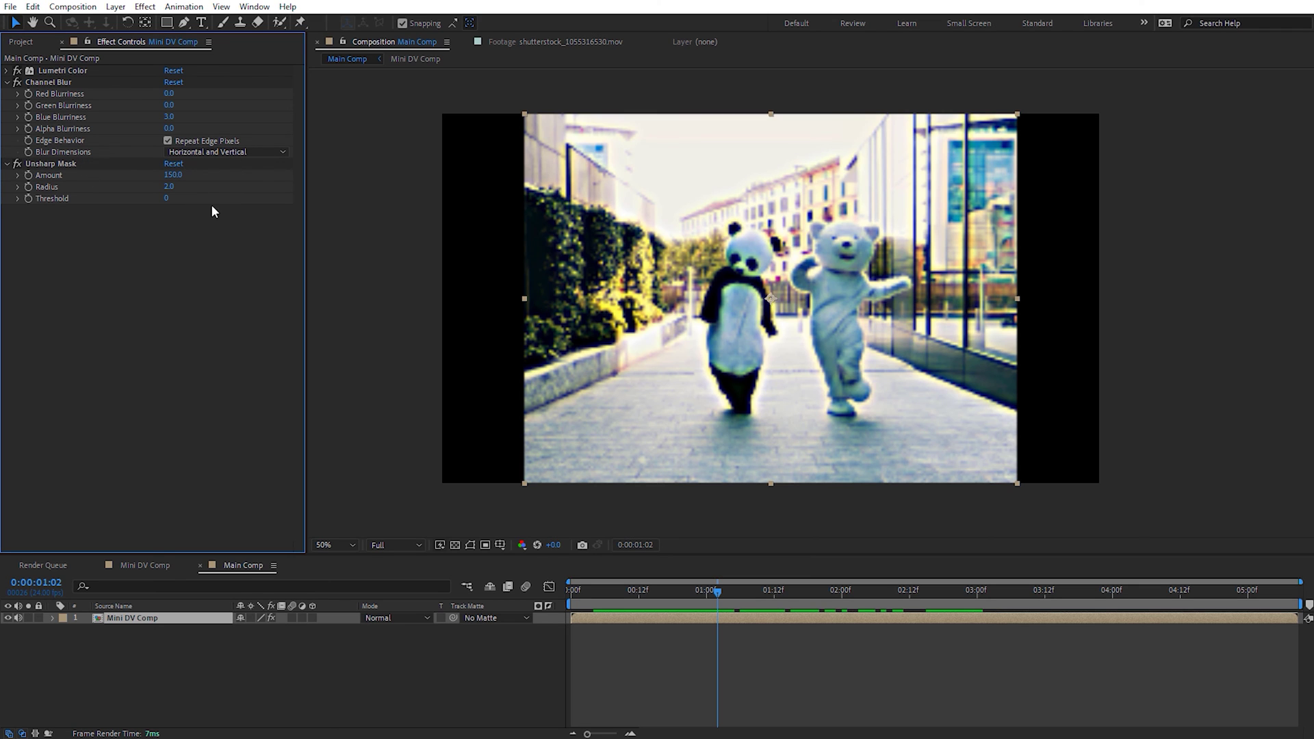
{"action": "left_click", "coordinate": [173, 175]}
{"action": "type", "text": "300"}
{"action": "key", "text": "Return"}
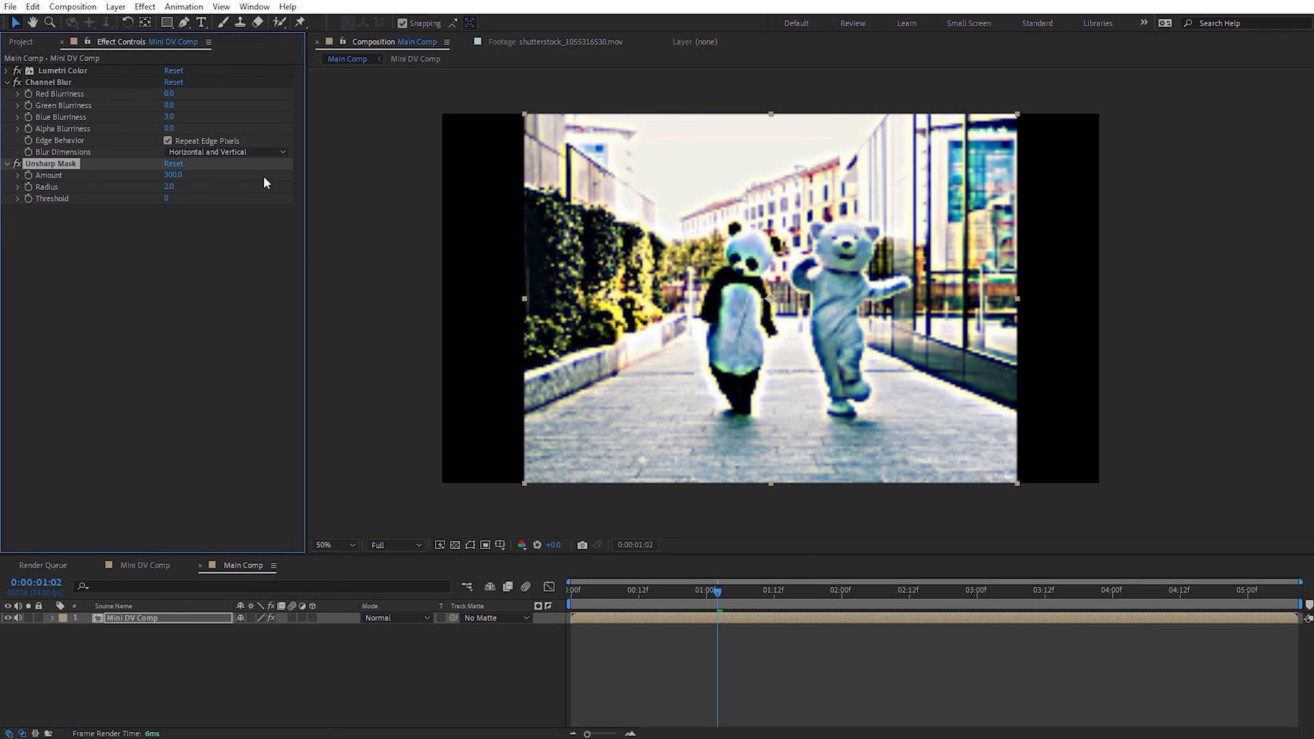
{"action": "left_click", "coordinate": [169, 188]}
{"action": "type", "text": "1"}
{"action": "key", "text": "Return"}
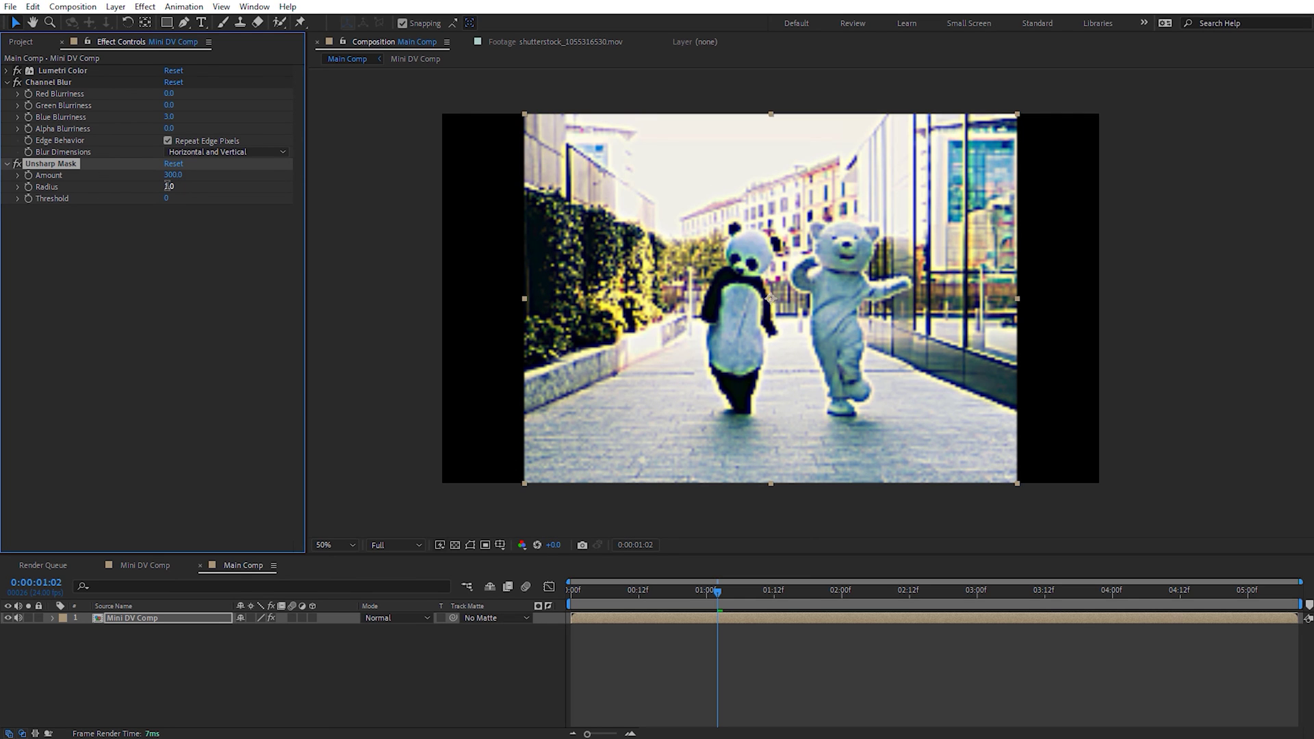
- Inspect the costume edges magnified, preview, and return Unsharp Mask Amount to 150
{"action": "scroll", "coordinate": [875, 310], "scroll_direction": "up", "scroll_amount": 1}
{"action": "scroll", "coordinate": [716, 250], "scroll_direction": "up", "scroll_amount": 1}
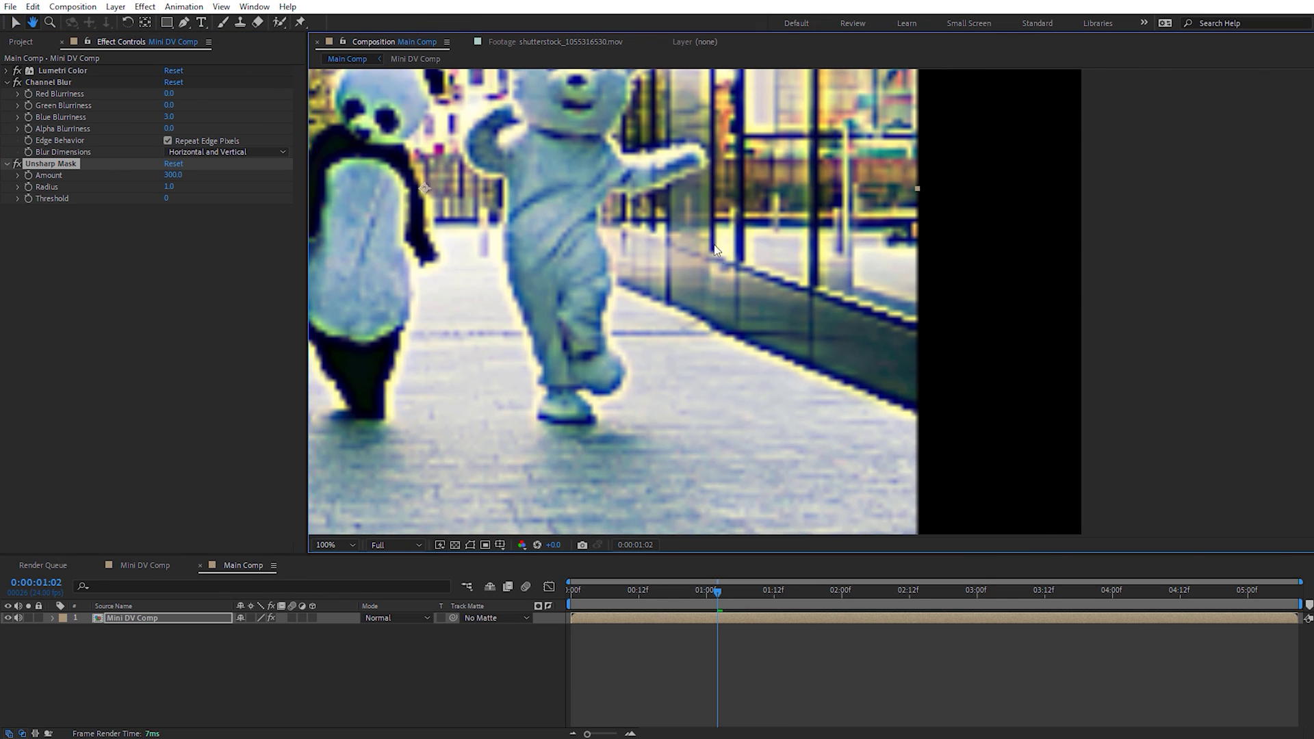
{"action": "left_click_drag", "start_coordinate": [690, 277], "coordinate": [839, 356]}
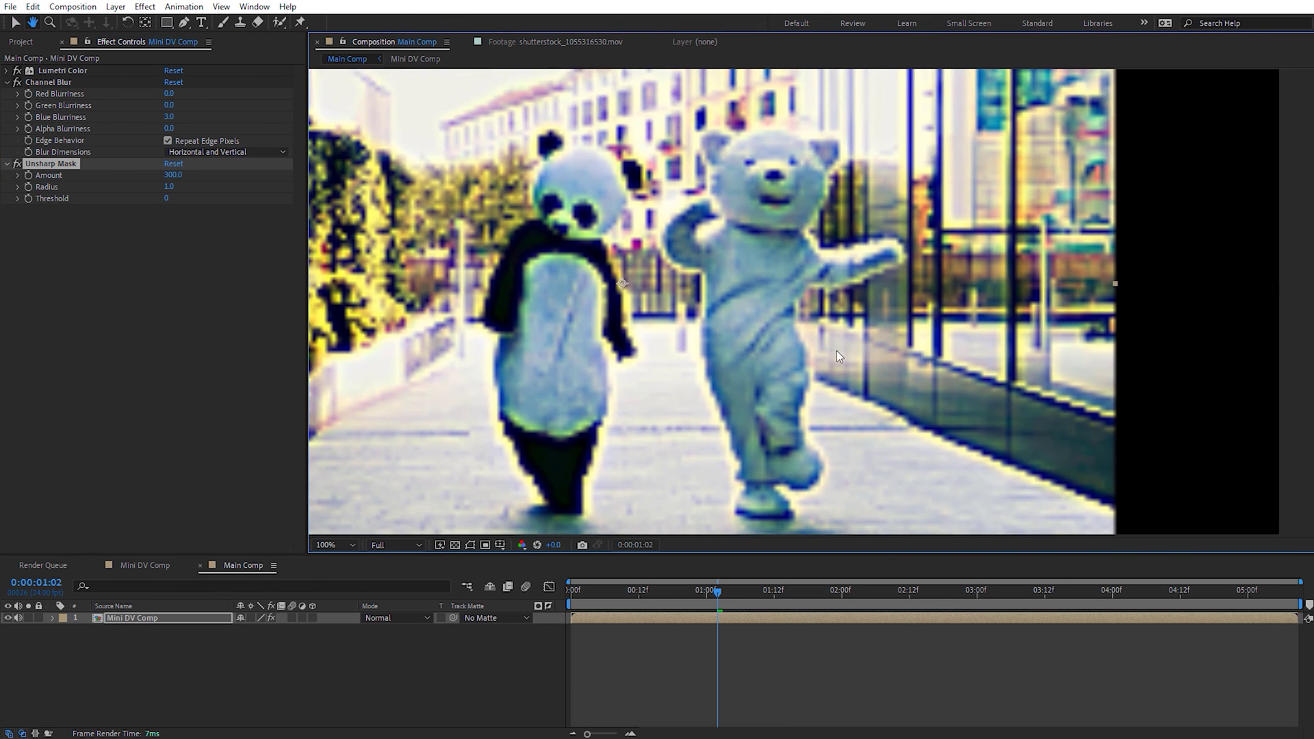
{"action": "scroll", "coordinate": [812, 349], "scroll_direction": "down", "scroll_amount": 2}
{"action": "key", "text": "space"}
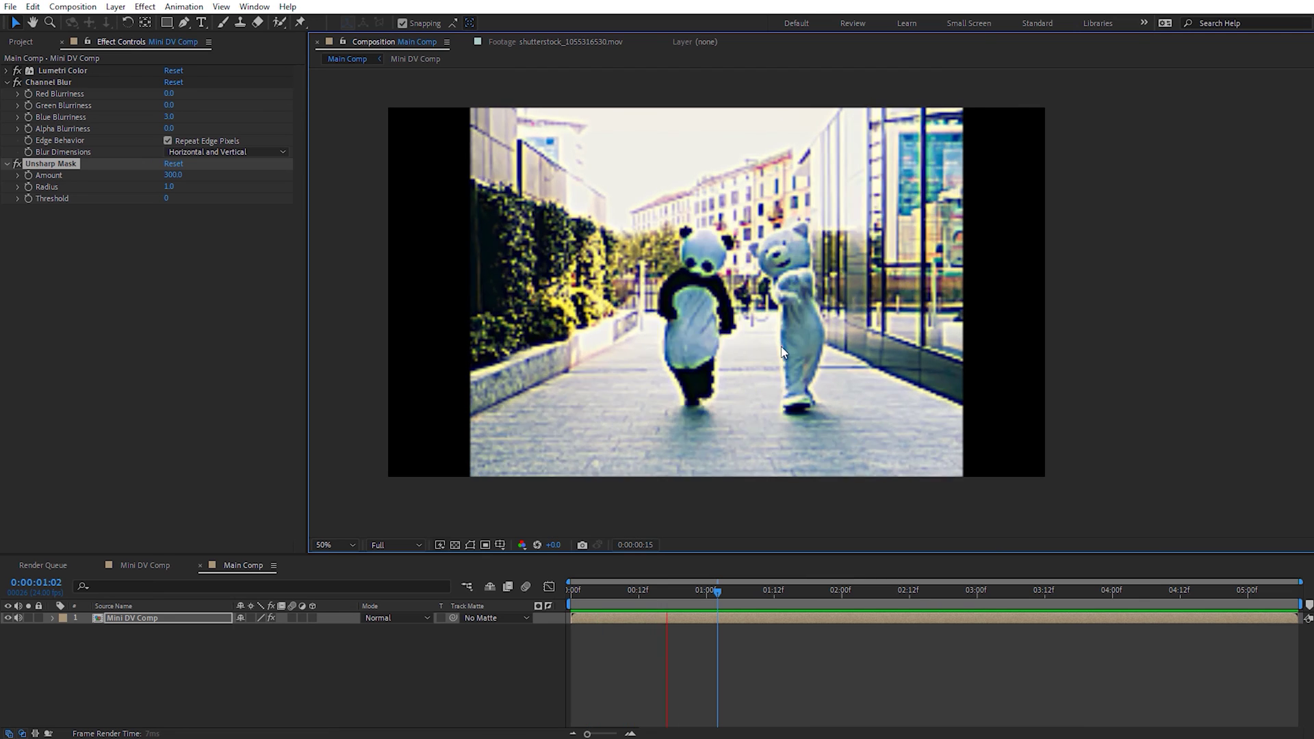
{"action": "key", "text": "space"}
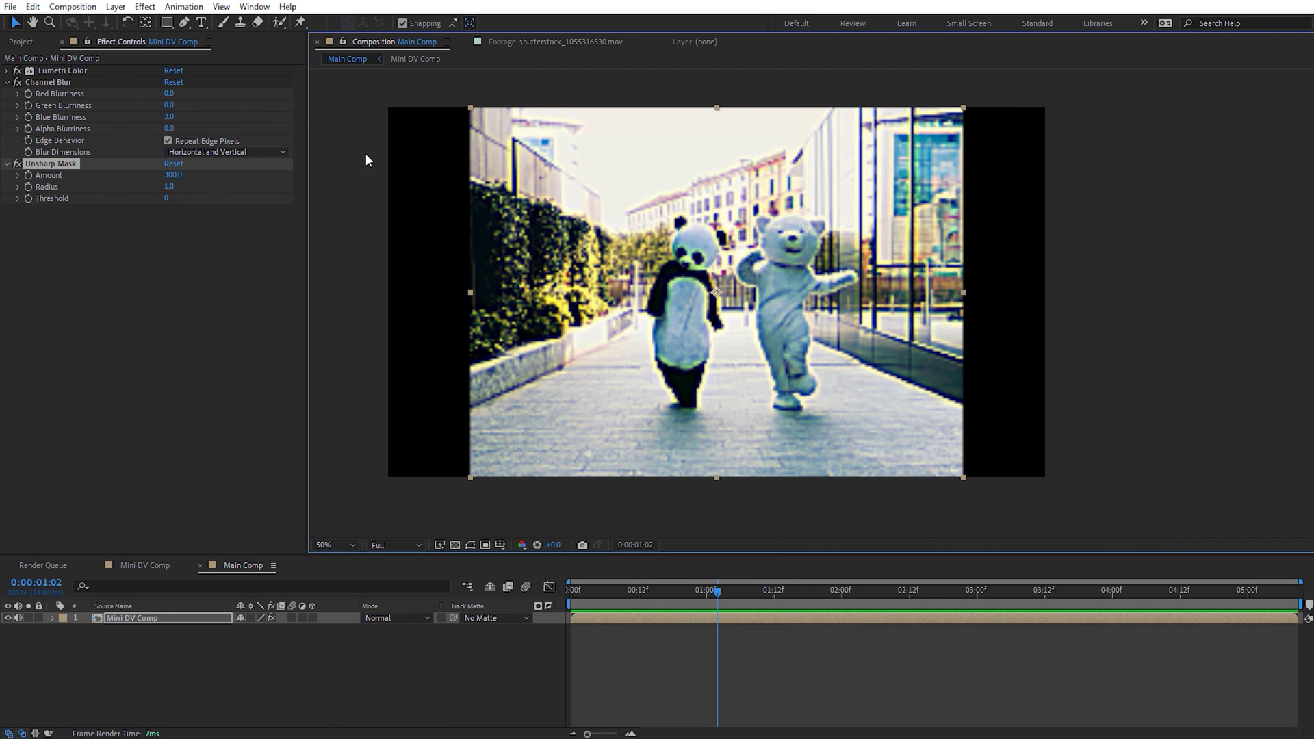
{"action": "left_click", "coordinate": [171, 176]}
{"action": "type", "text": "150"}
{"action": "key", "text": "Return"}
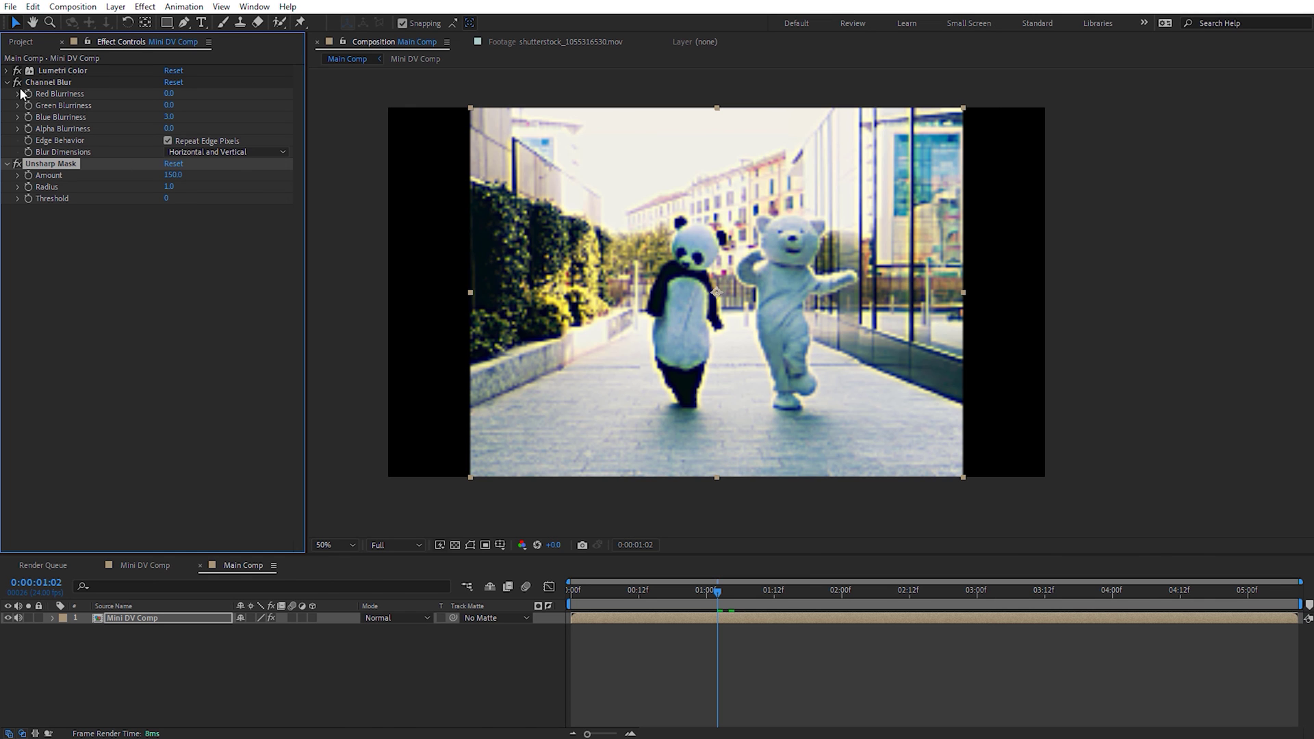
- Preview frames 01:17 and 02:12 with Channel Blur off and on, then open Mini DV Comp
{"action": "left_click", "coordinate": [556, 590]}
{"action": "key", "text": "space"}
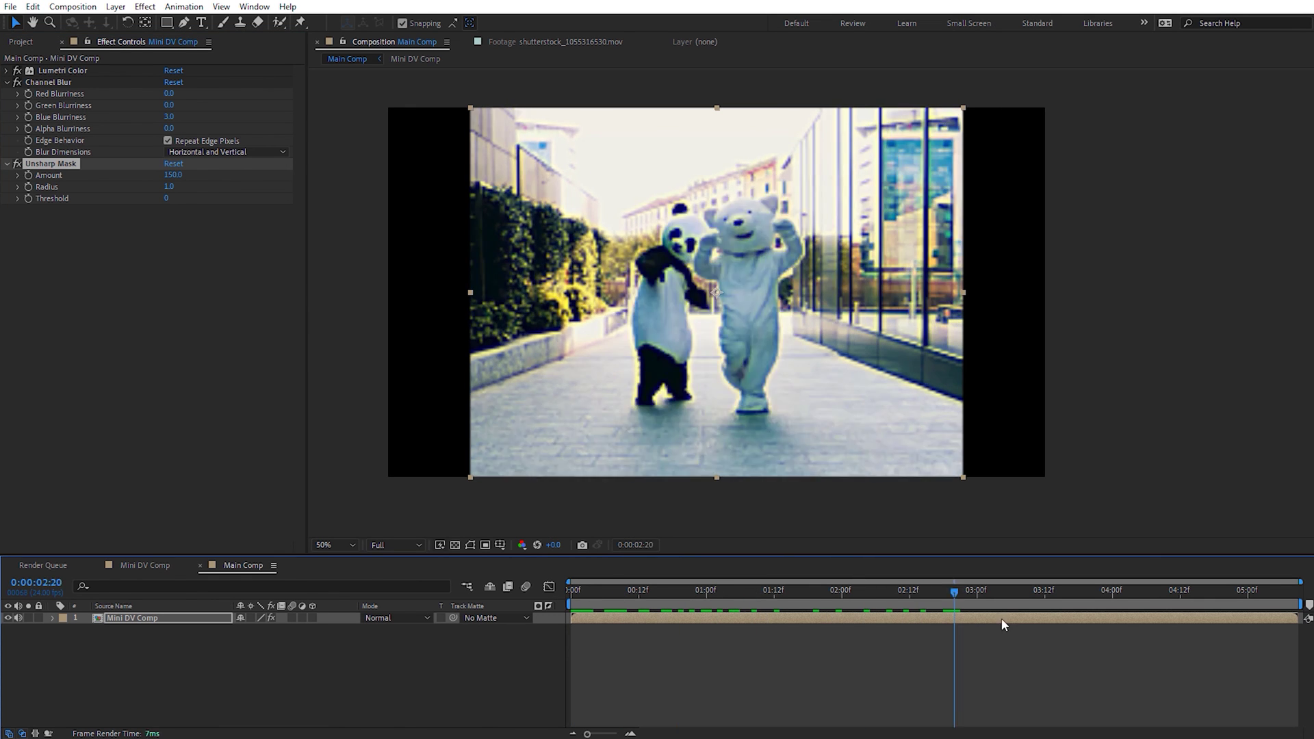
{"action": "left_click_drag", "start_coordinate": [1195, 592], "coordinate": [798, 601]}
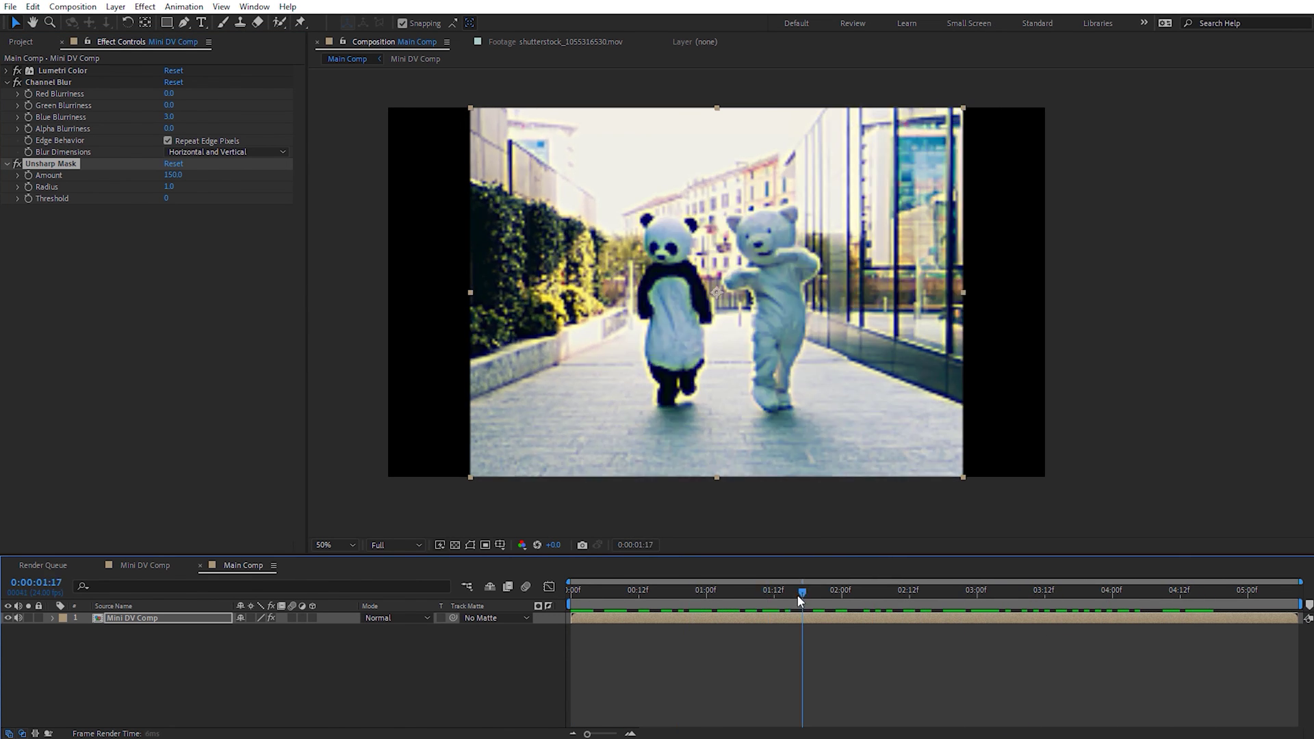
{"action": "left_click", "coordinate": [12, 83]}
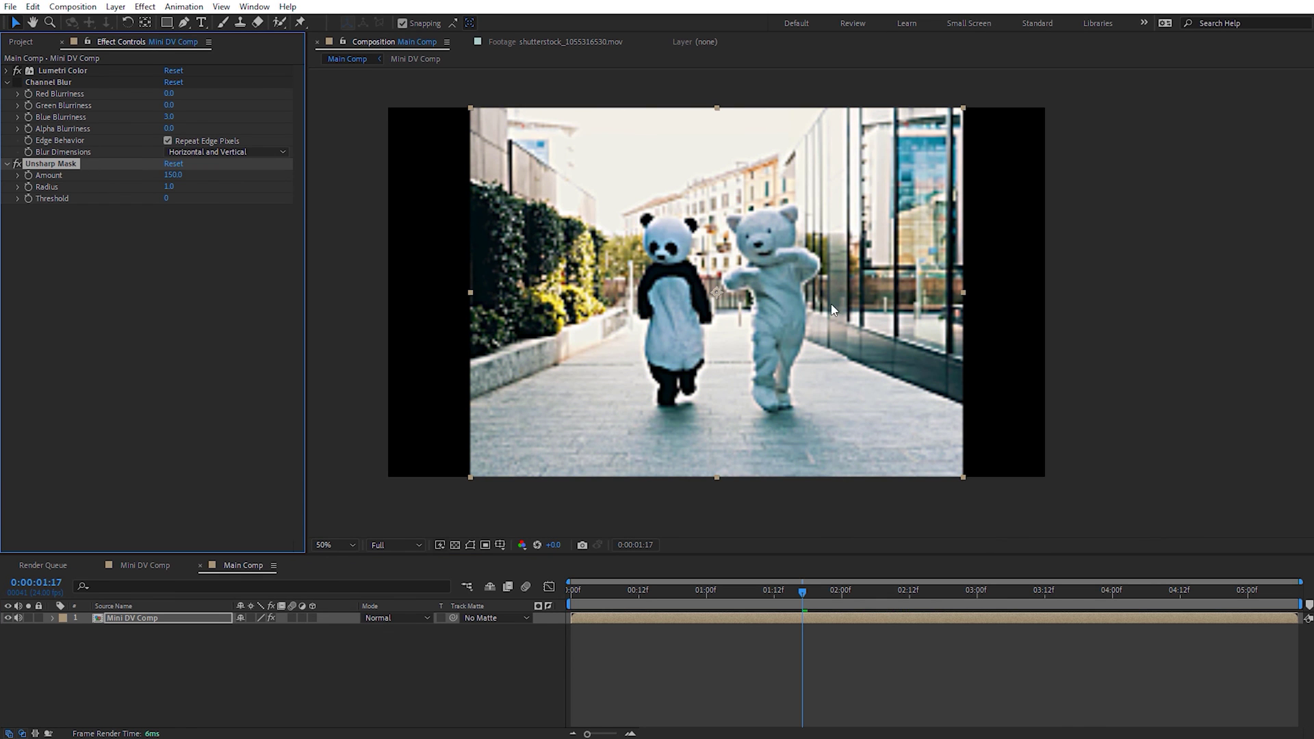
{"action": "left_click_drag", "start_coordinate": [775, 591], "coordinate": [909, 590]}
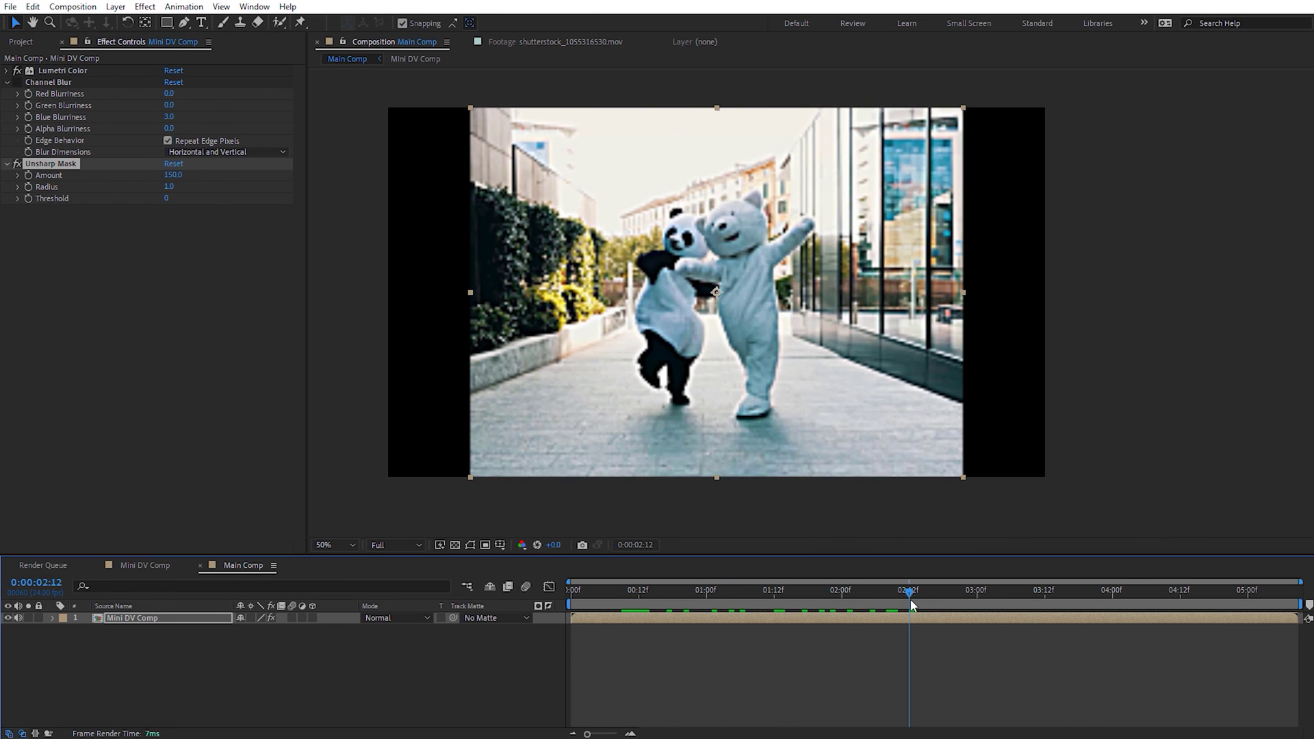
{"action": "left_click", "coordinate": [17, 83]}
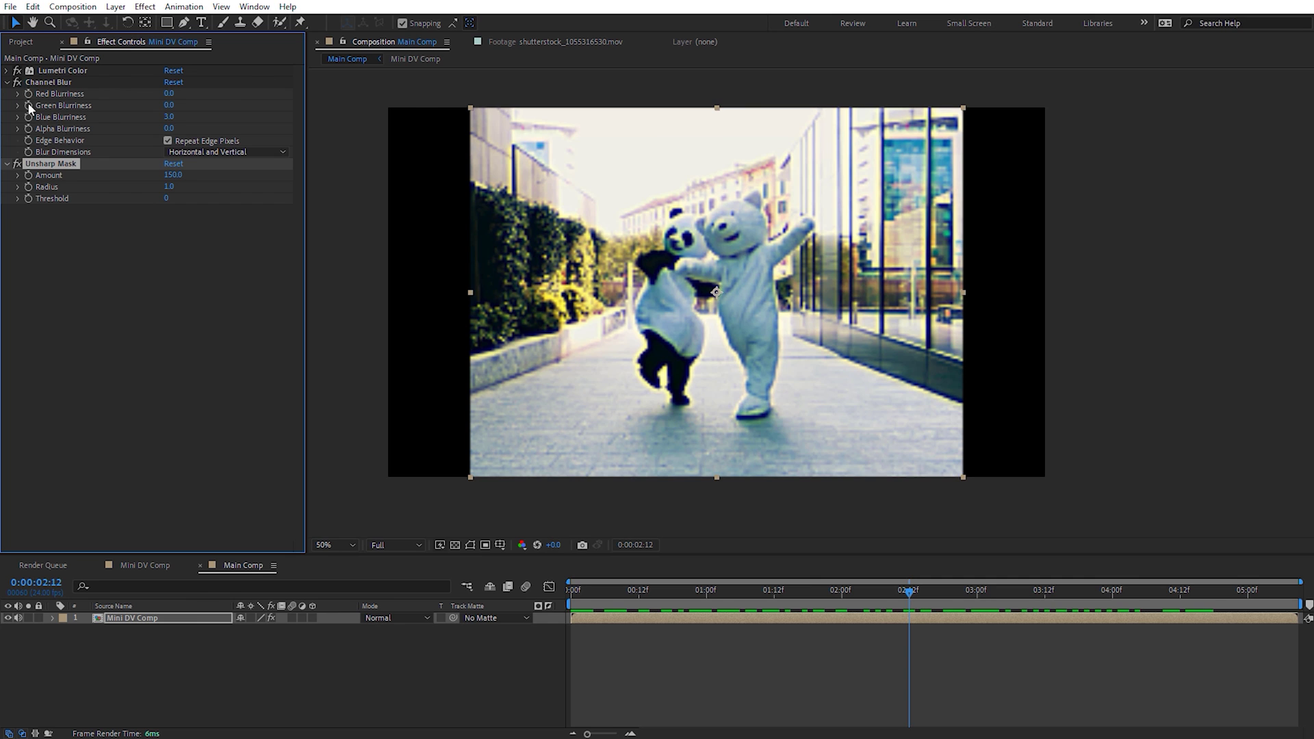
{"action": "left_click", "coordinate": [146, 565]}
- Add shutterstock_1059162455.mov to Mini DV Comp above the costume layer
{"action": "left_click", "coordinate": [22, 43]}
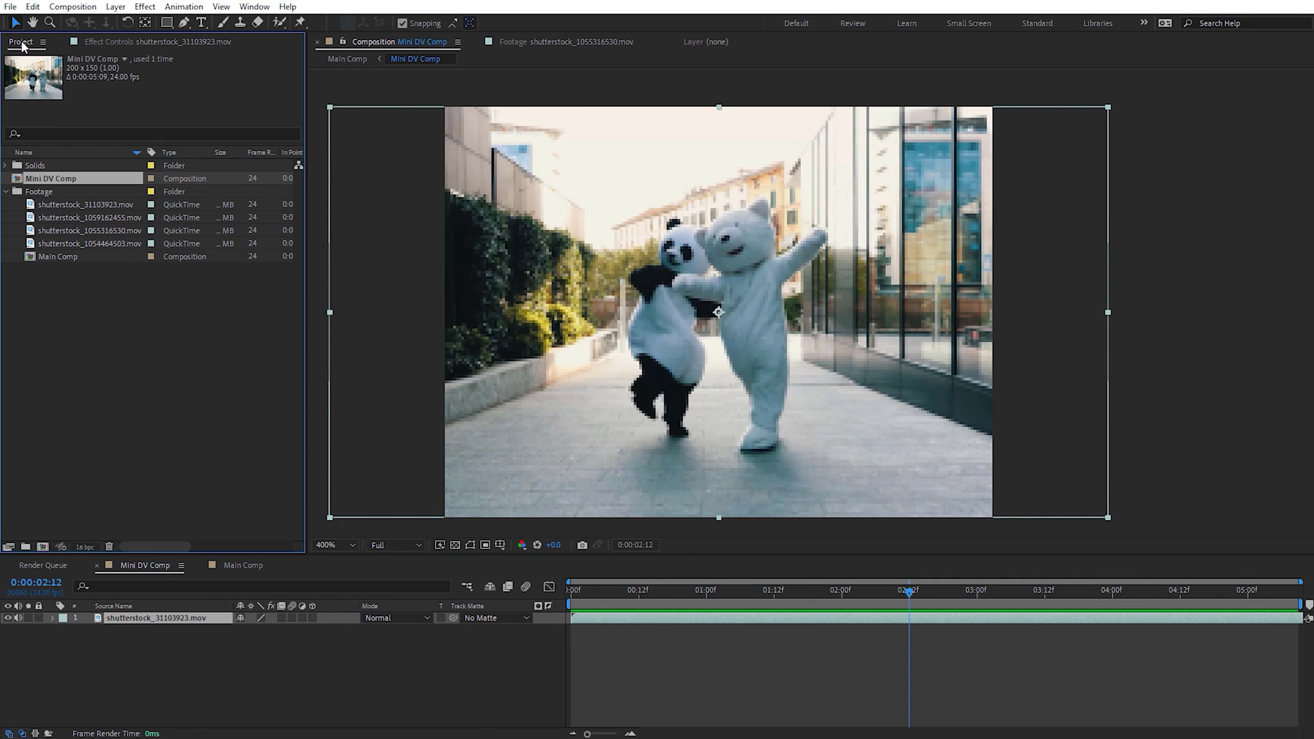
{"action": "left_click", "coordinate": [75, 217]}
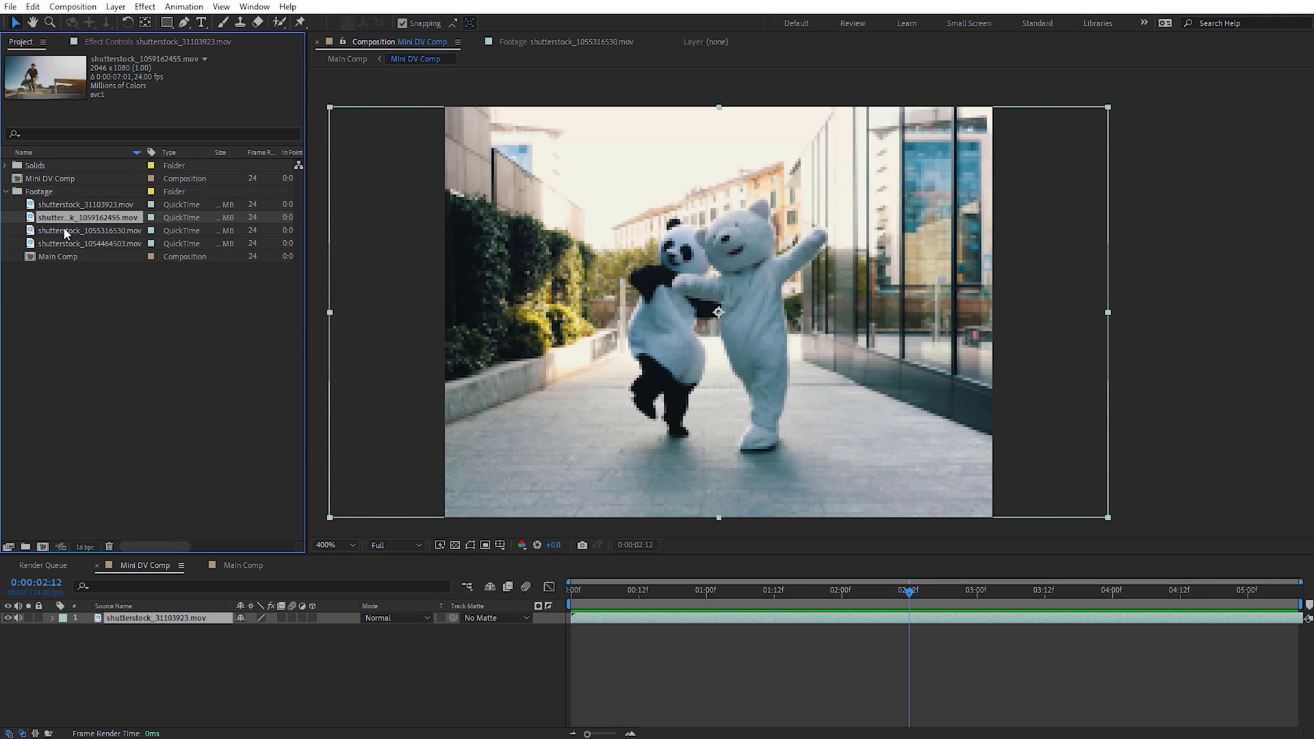
{"action": "left_click_drag", "start_coordinate": [59, 223], "coordinate": [142, 619]}
- Scale the skateboarder layer down to 14% and go back to Main Comp
{"action": "key", "text": "s"}
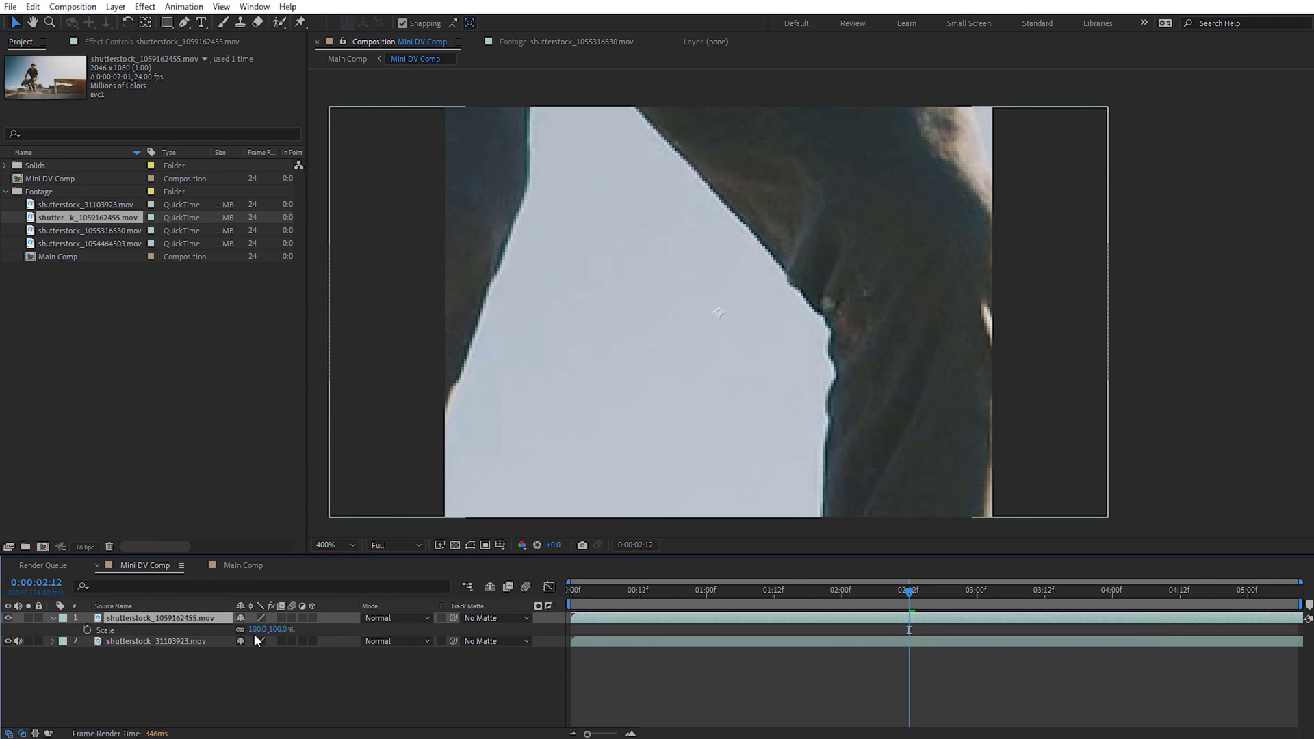
{"action": "left_click_drag", "start_coordinate": [287, 635], "coordinate": [223, 631]}
{"action": "key", "text": "Return"}
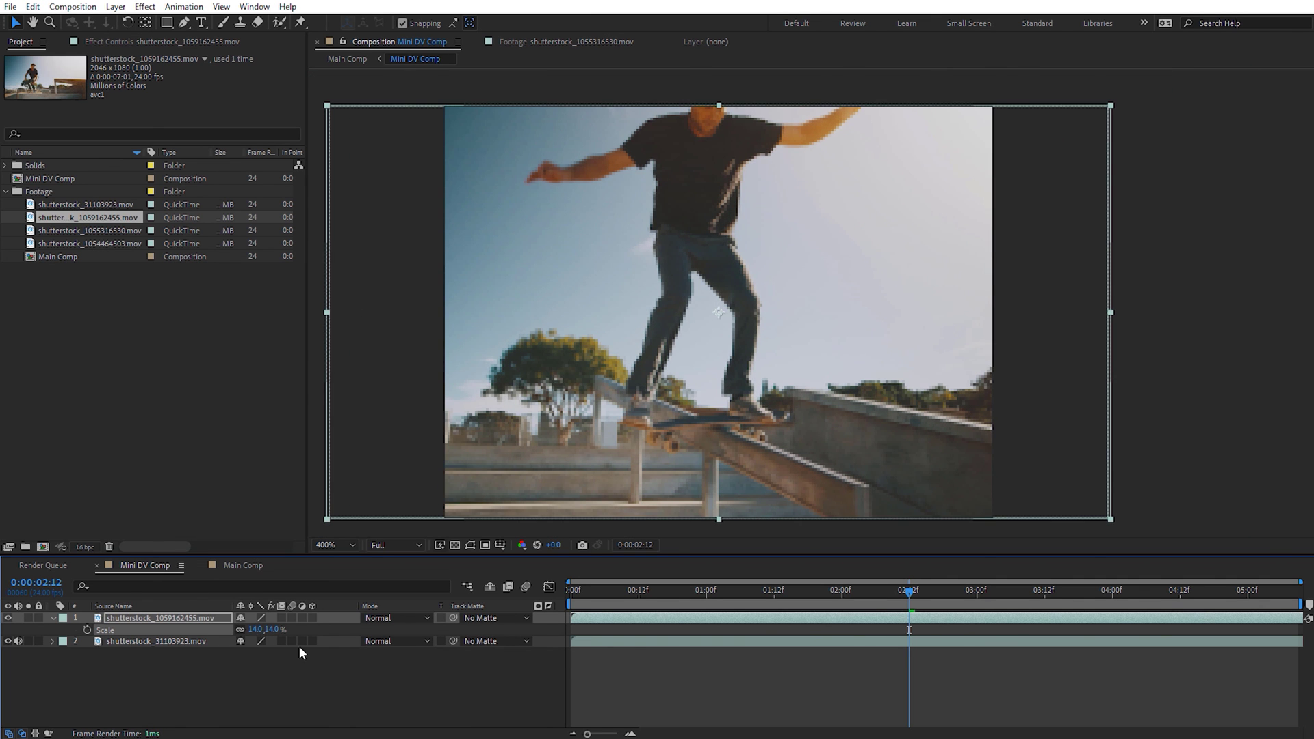
{"action": "left_click", "coordinate": [240, 565]}
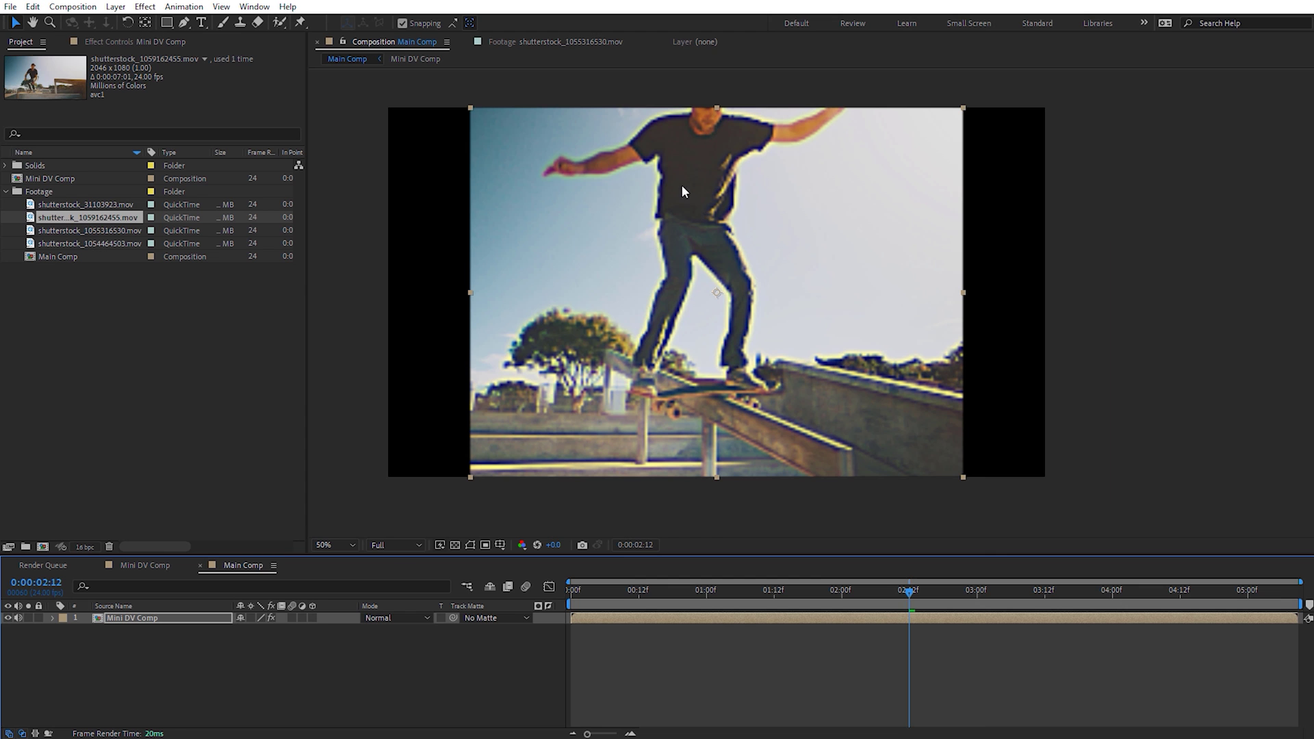
- Scrub and play the Main Comp preview, ending on frame 0:00:03:14
{"action": "left_click_drag", "start_coordinate": [631, 593], "coordinate": [872, 603]}
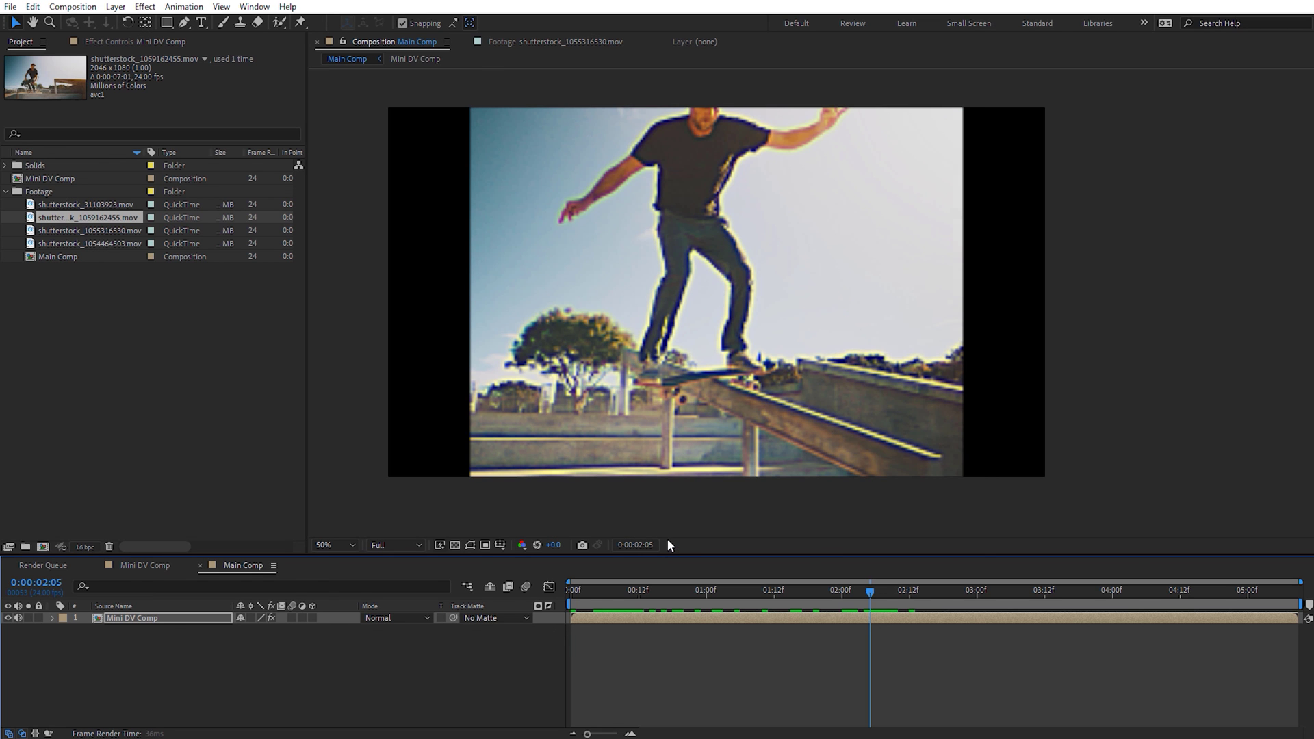
{"action": "key", "text": "space"}
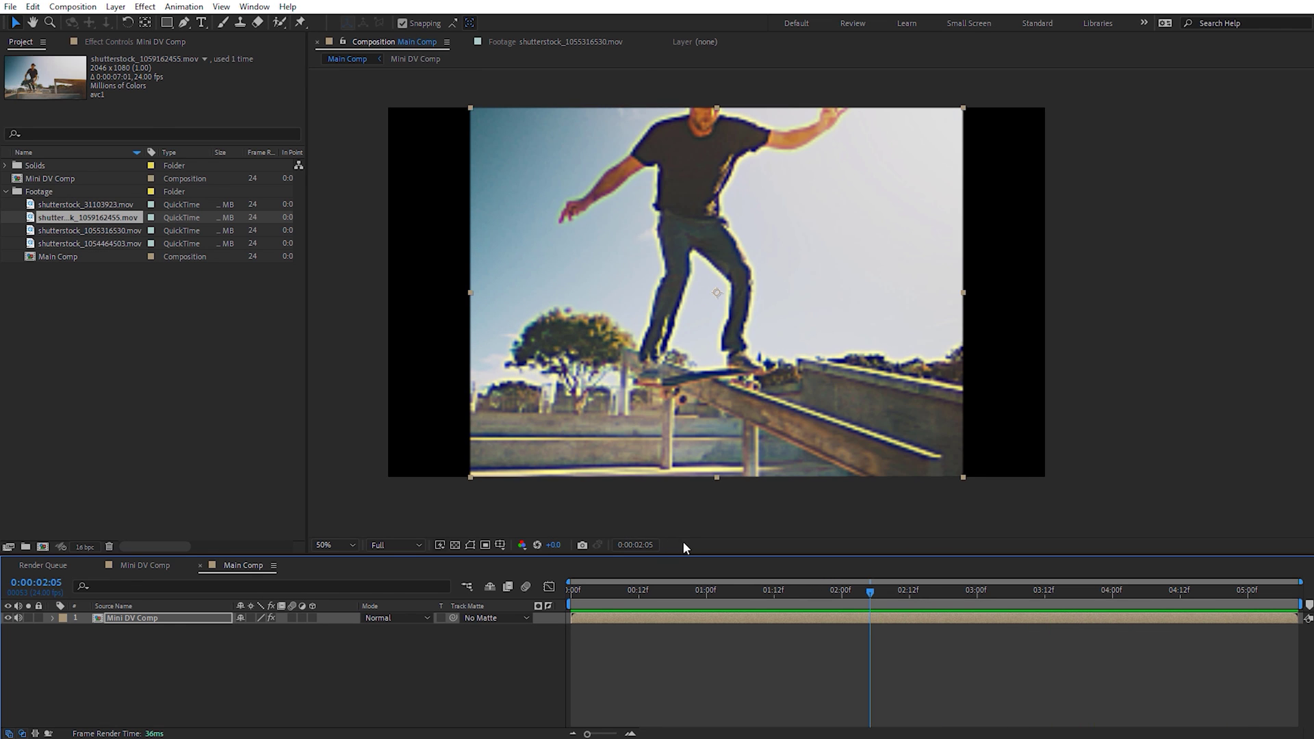
{"action": "left_click_drag", "start_coordinate": [901, 595], "coordinate": [1058, 607]}
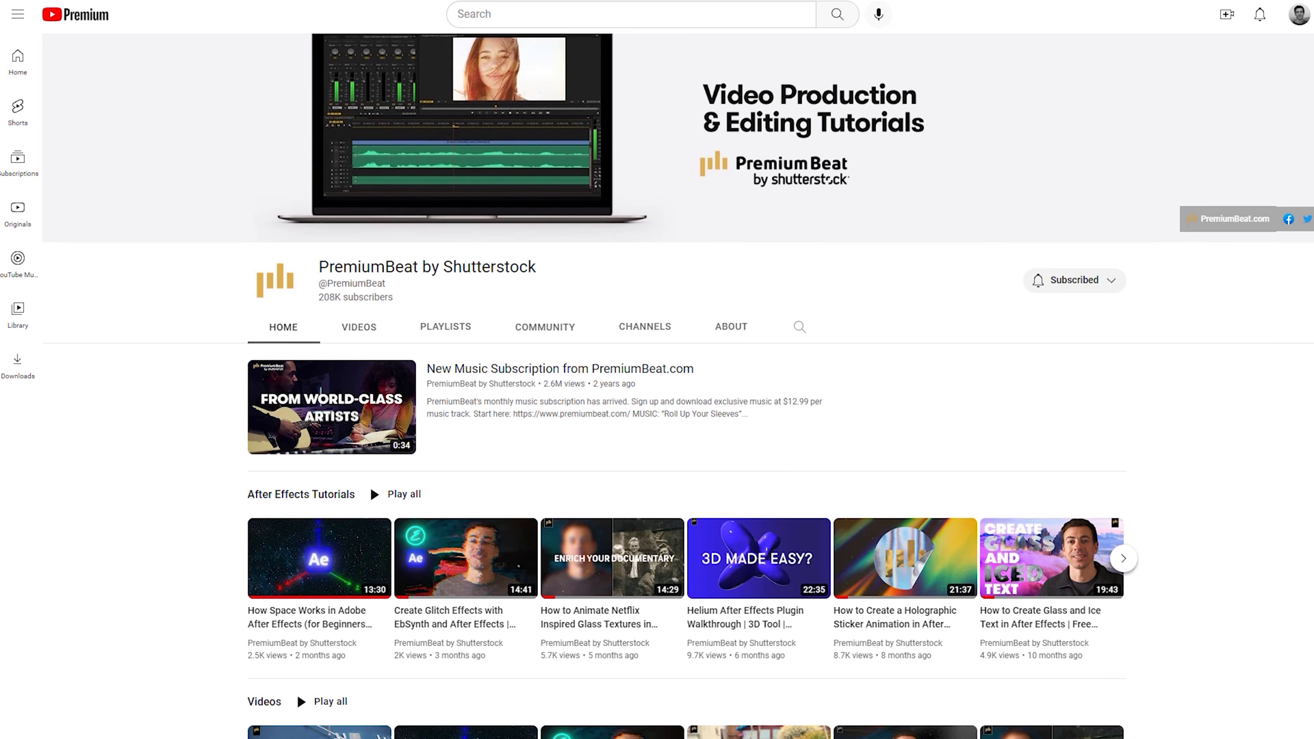
- Scroll down the PremiumBeat by Shutterstock YouTube channel page
{"action": "scroll", "coordinate": [678, 383], "scroll_direction": "down", "scroll_amount": 2}
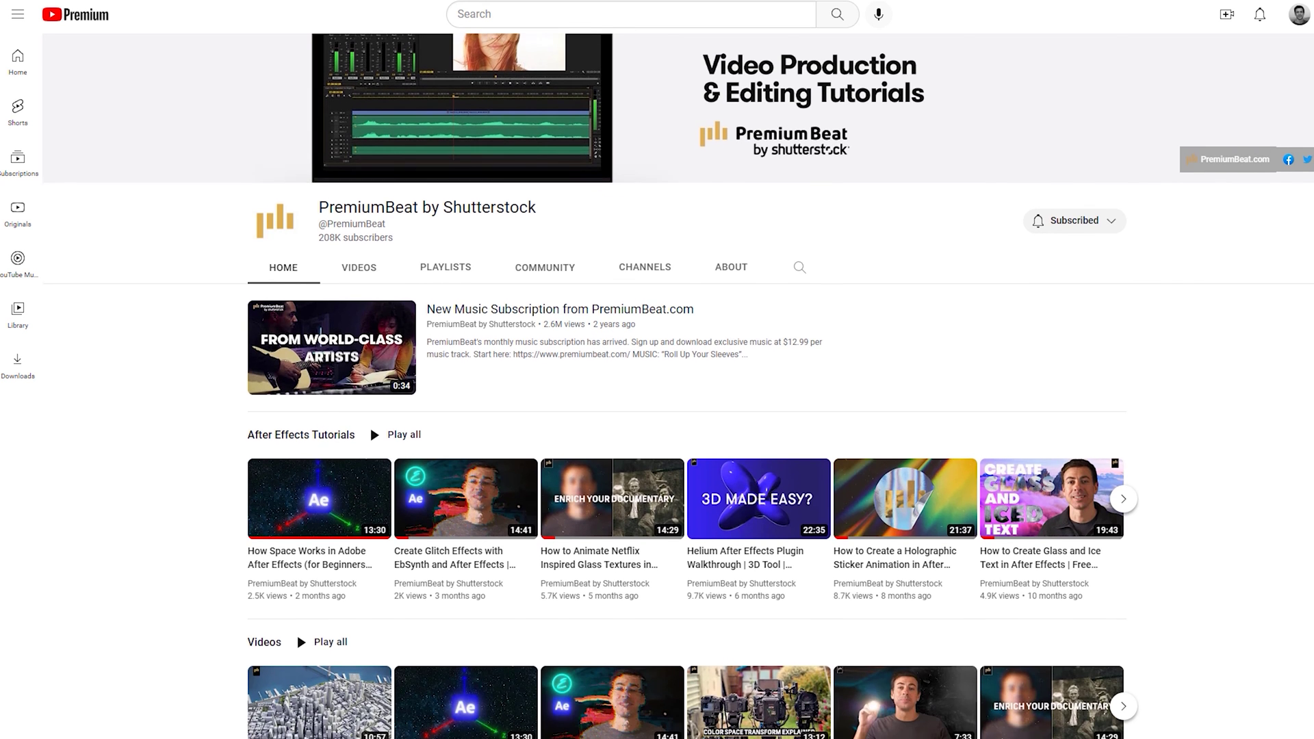
{"action": "scroll", "coordinate": [677, 384], "scroll_direction": "down", "scroll_amount": 2}
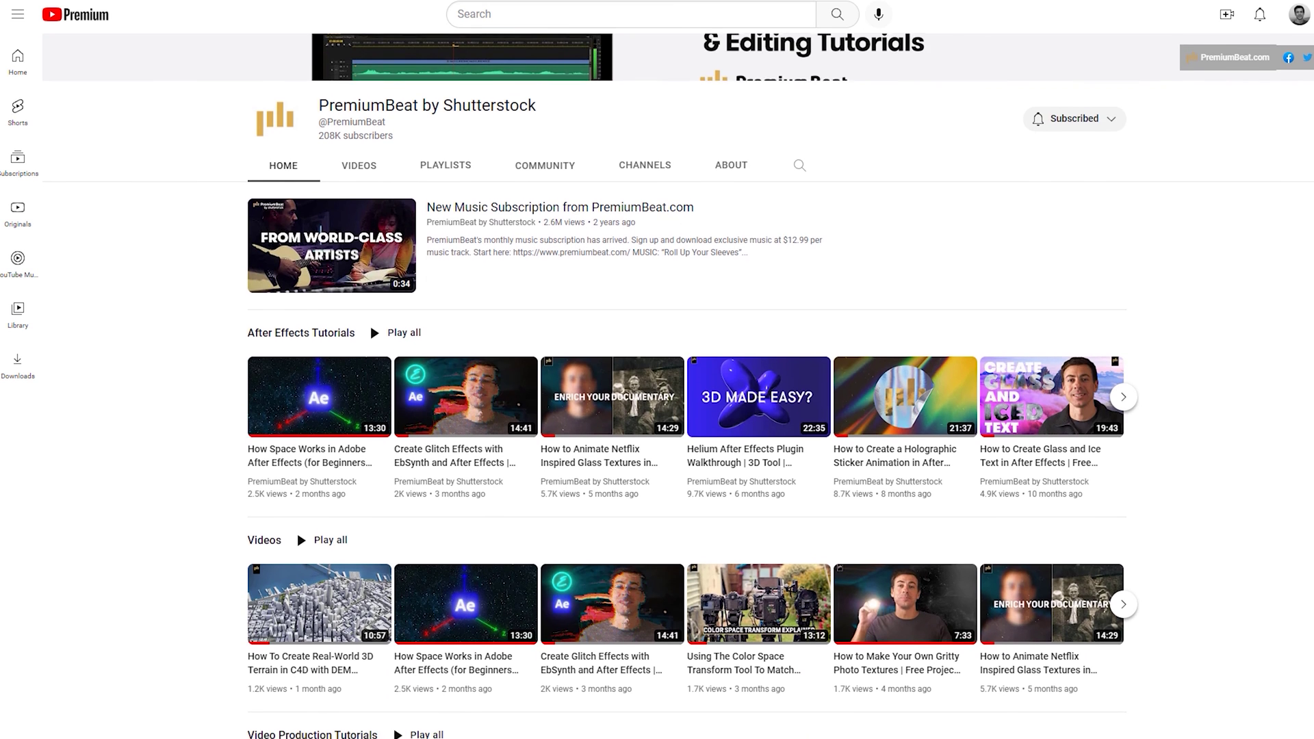
{"action": "scroll", "coordinate": [677, 383], "scroll_direction": "down", "scroll_amount": 2}
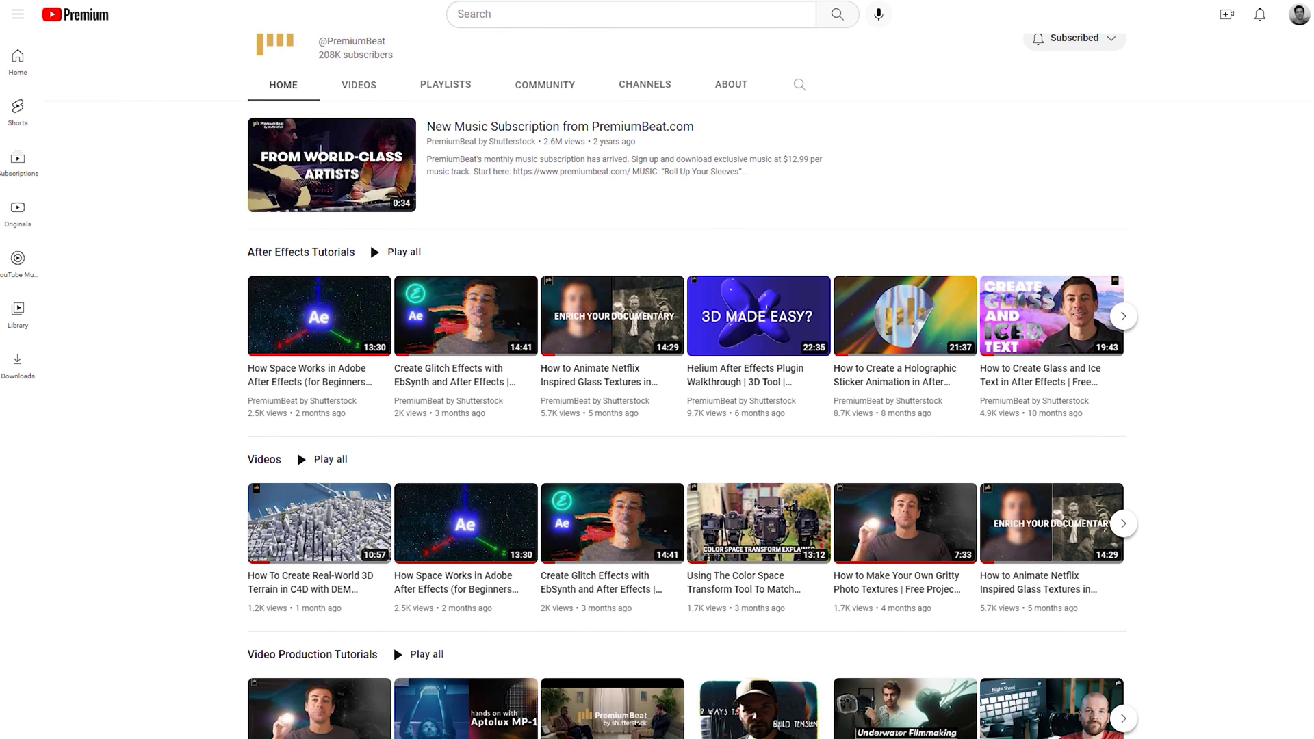